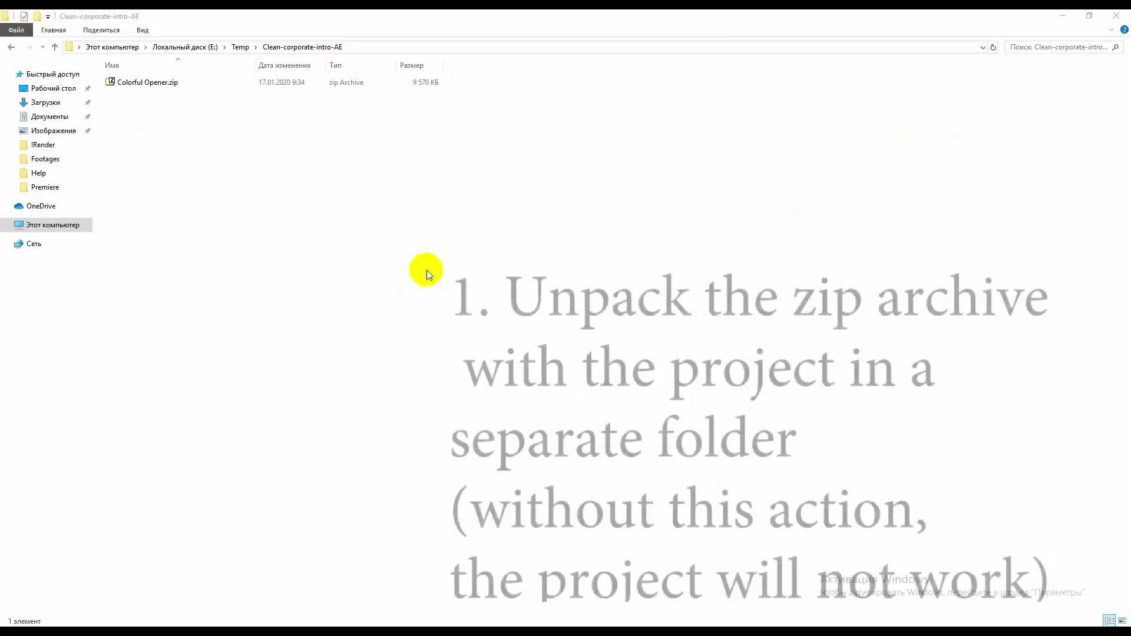
Extract Colorful Opener.zip to its own folder with 7-Zip and check the font link in Fonts
right_click(165, 88)
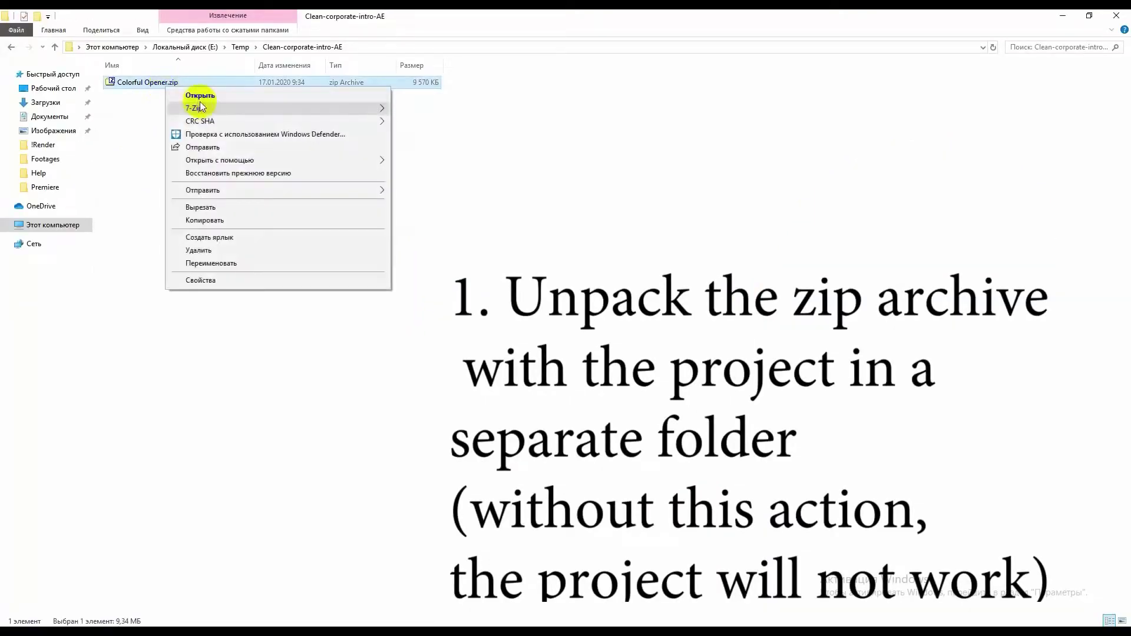
mouse_move(200, 108)
click(478, 157)
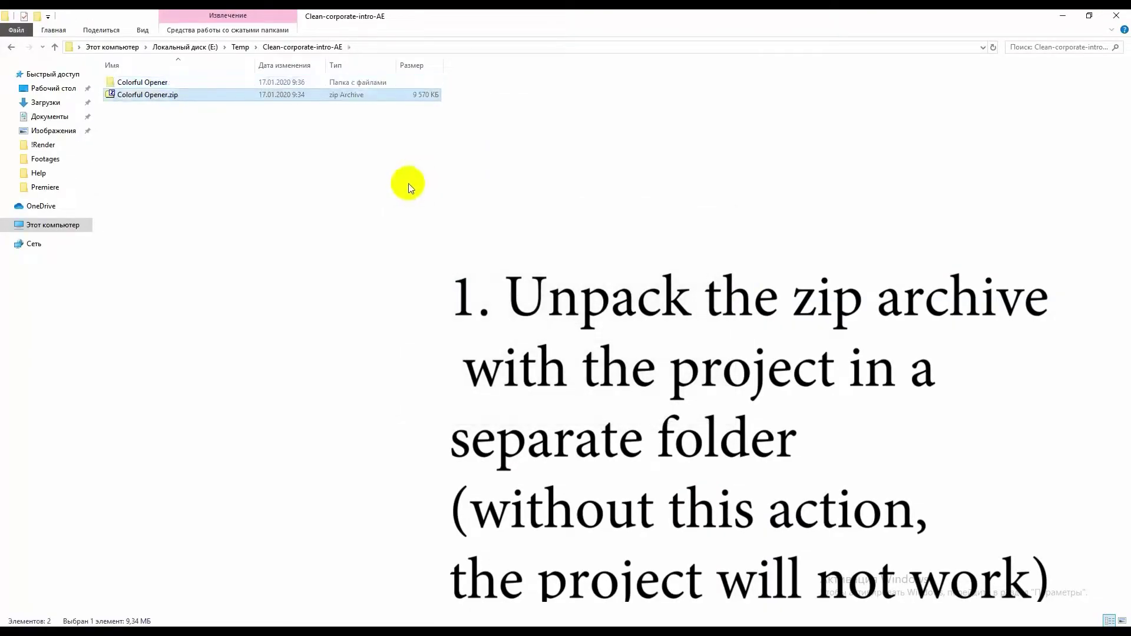
double_click(176, 84)
double_click(126, 95)
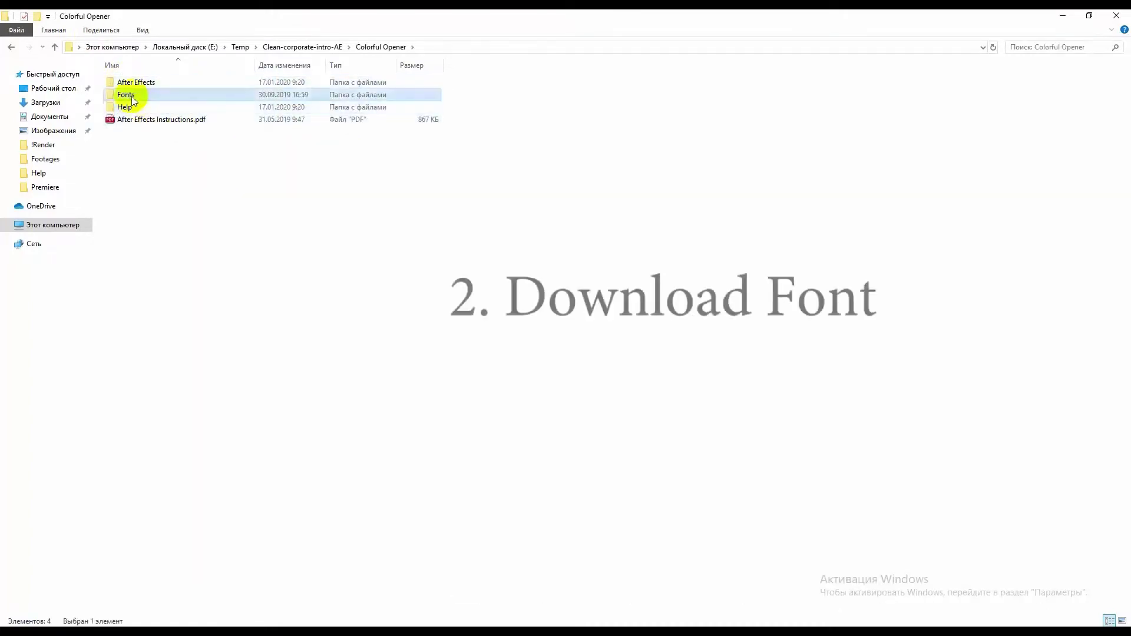
double_click(136, 82)
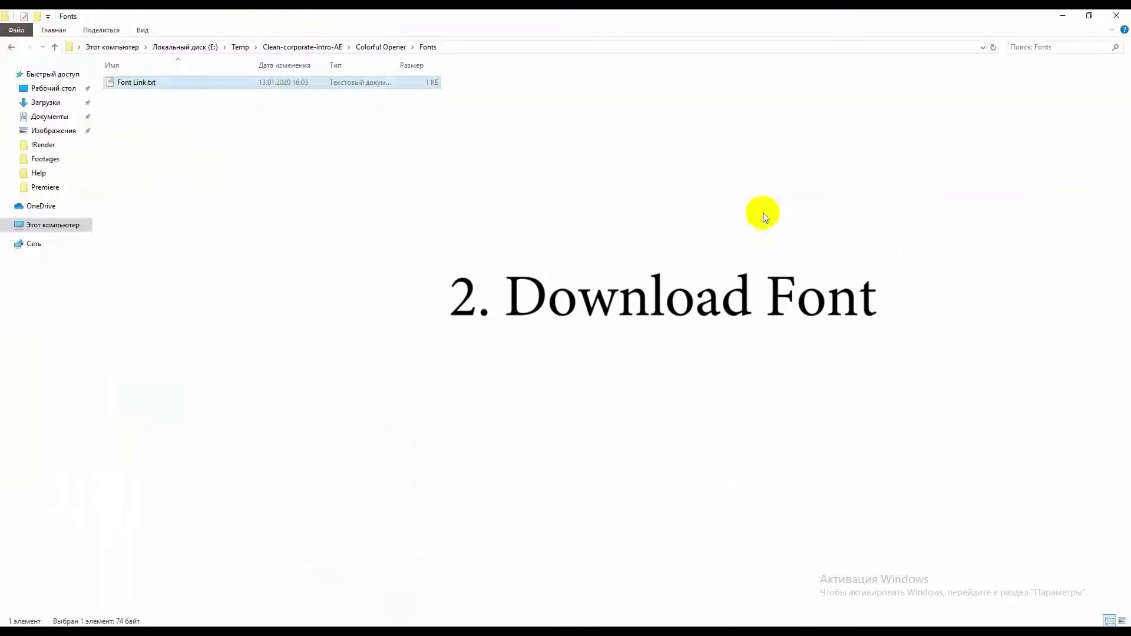
click(377, 47)
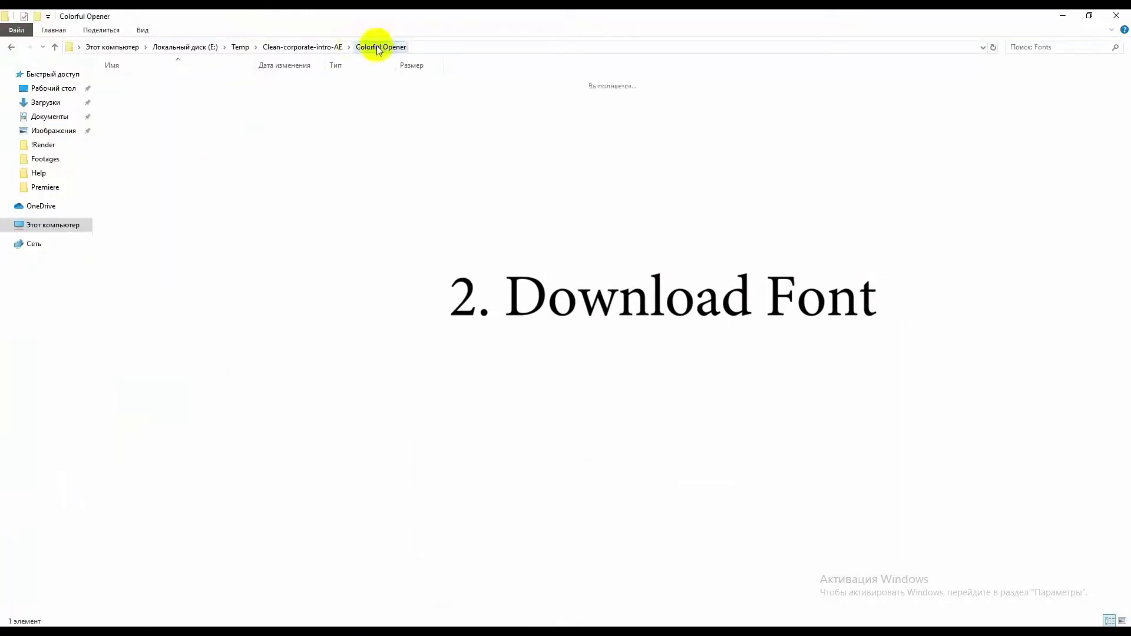
Go to After Effects > Colorful Opener and select the project folder's path
click(139, 84)
double_click(139, 84)
double_click(145, 82)
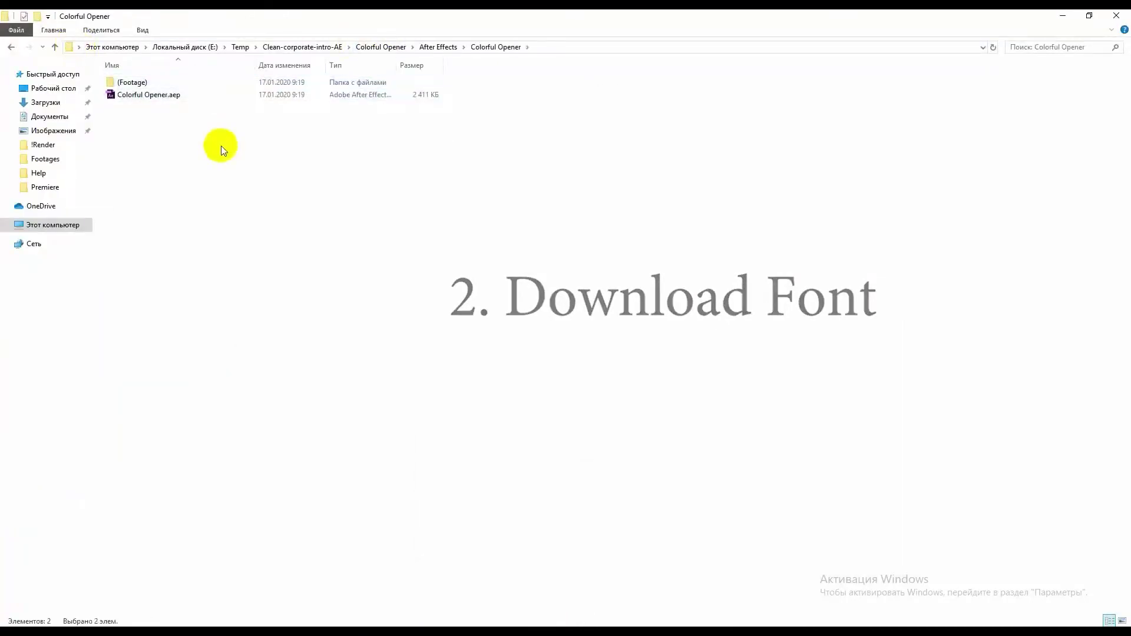
click(568, 44)
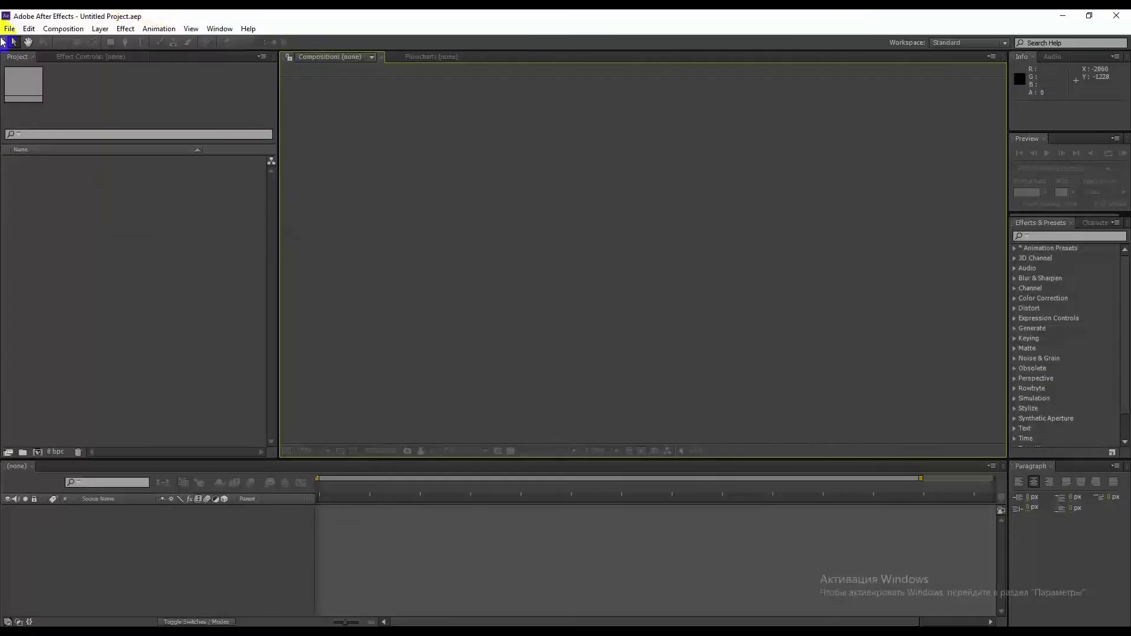
Open Colorful Opener.aep from the pasted project folder path
click(9, 28)
click(23, 52)
click(389, 62)
text(E:\Temp\Clean-corporate-intro-AE\Colorful Opener\After Effects\Colorful Opener)
key(Return)
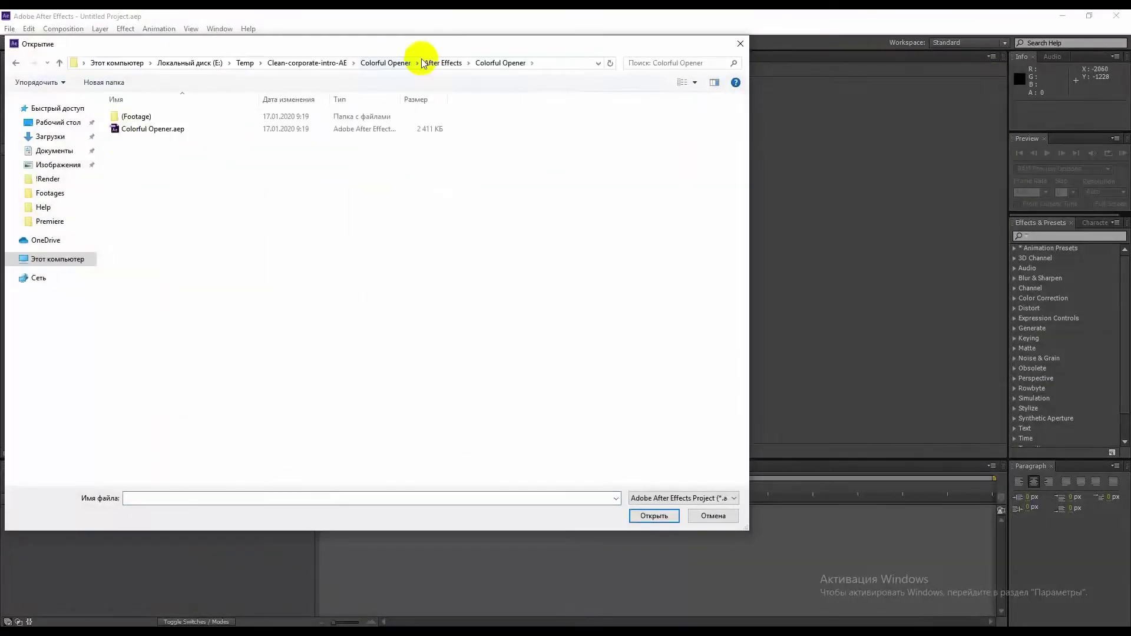
double_click(153, 130)
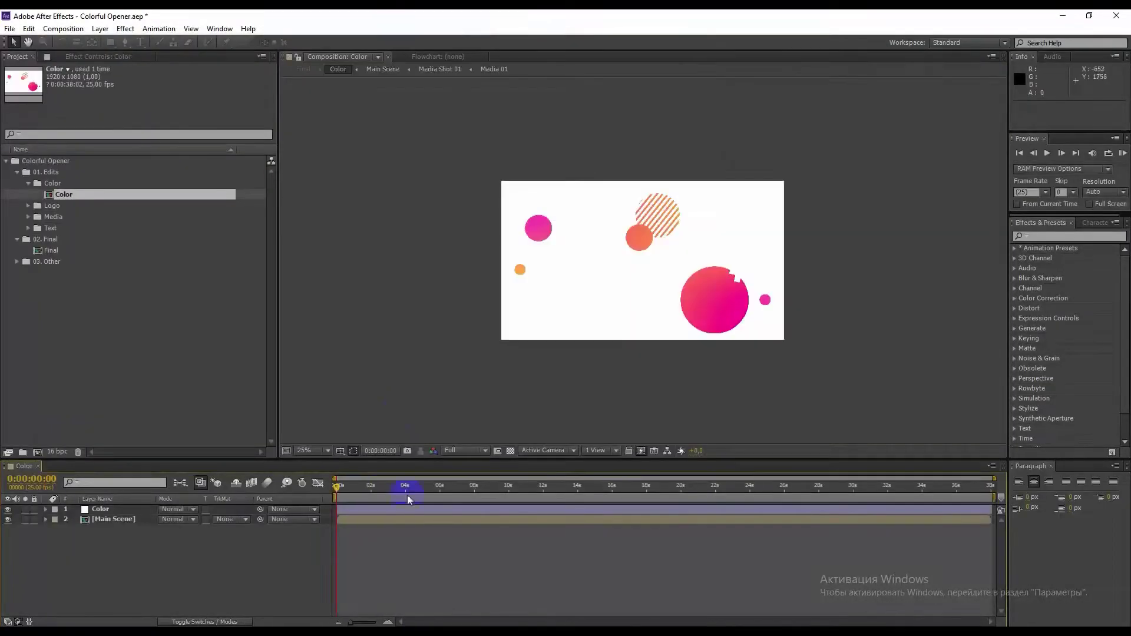
Set the preview resolution to Quarter, scrub the opener, and collapse the Color folder
click(462, 451)
click(479, 512)
mouse_move(339, 485)
mouse_down()
mouse_move(944, 491)
mouse_move(336, 486)
mouse_up()
click(28, 183)
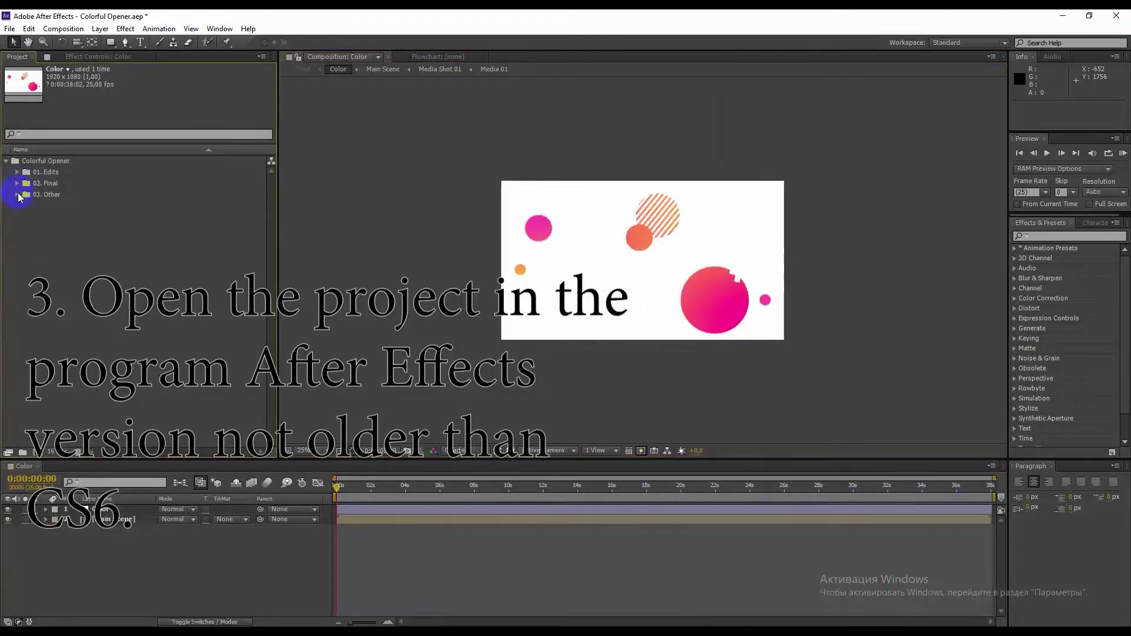
Start a file import and browse to the !Stock Photo > Fashion_oLD folder
click(9, 28)
mouse_move(151, 179)
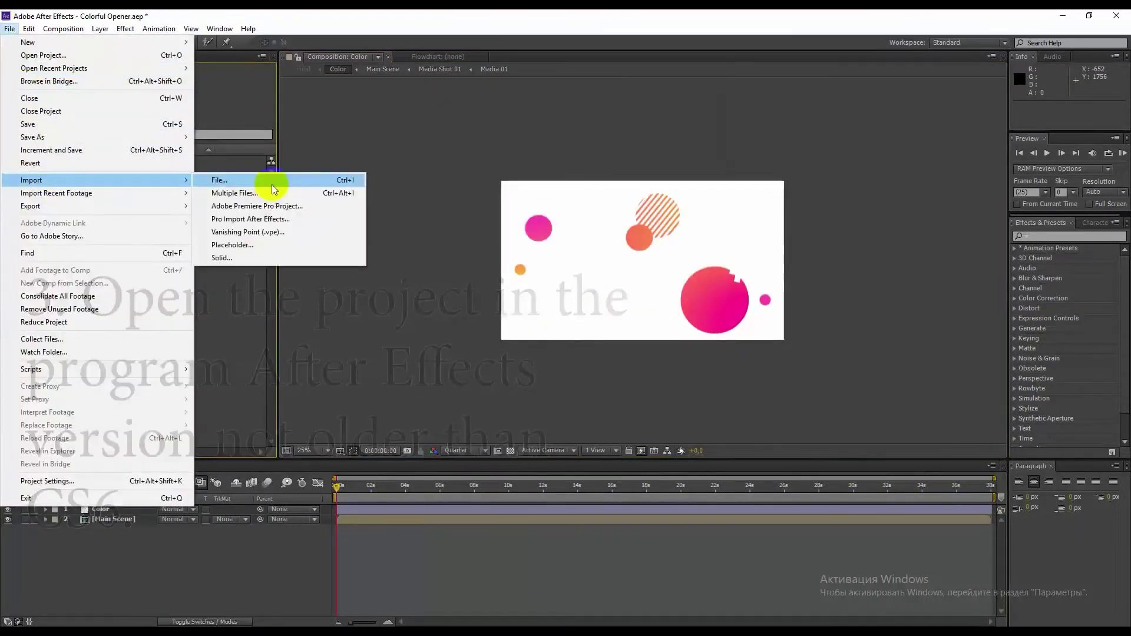
click(271, 182)
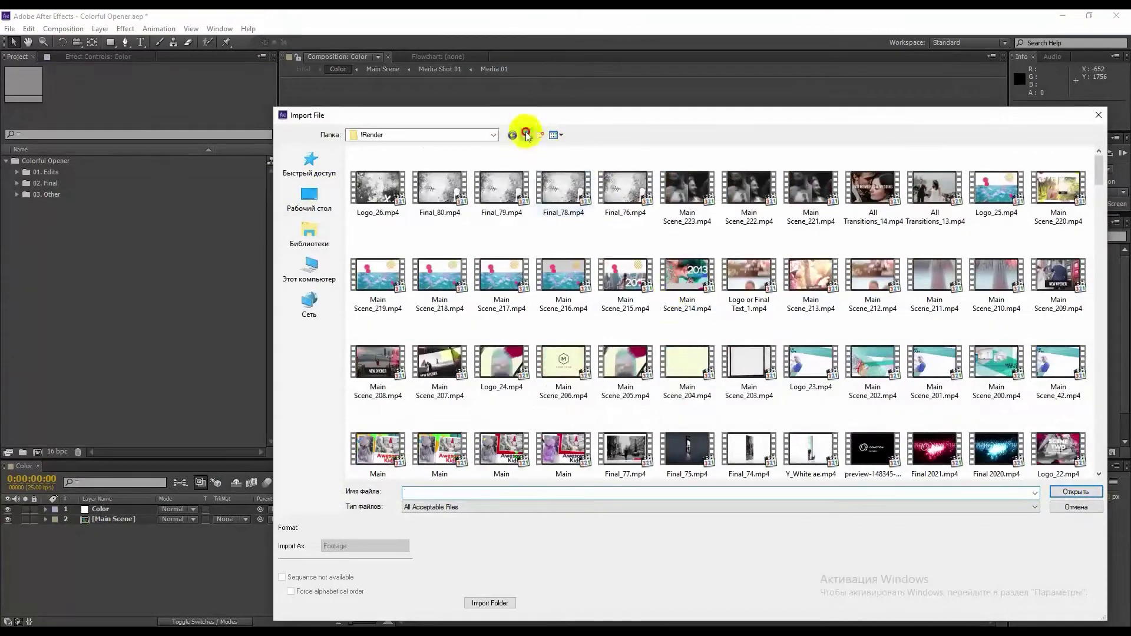
click(526, 135)
double_click(394, 189)
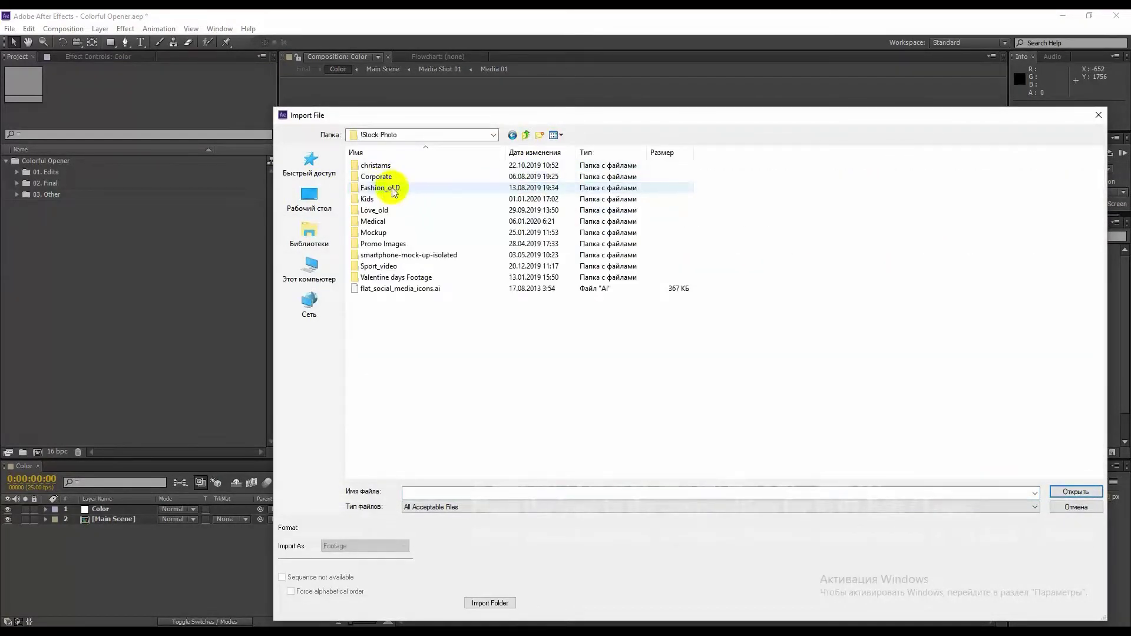
double_click(392, 190)
Import the camera, red-shirt, girl-549154_1920 and girl-839613_1920 photos together
click(501, 188)
ctrl+click(564, 188)
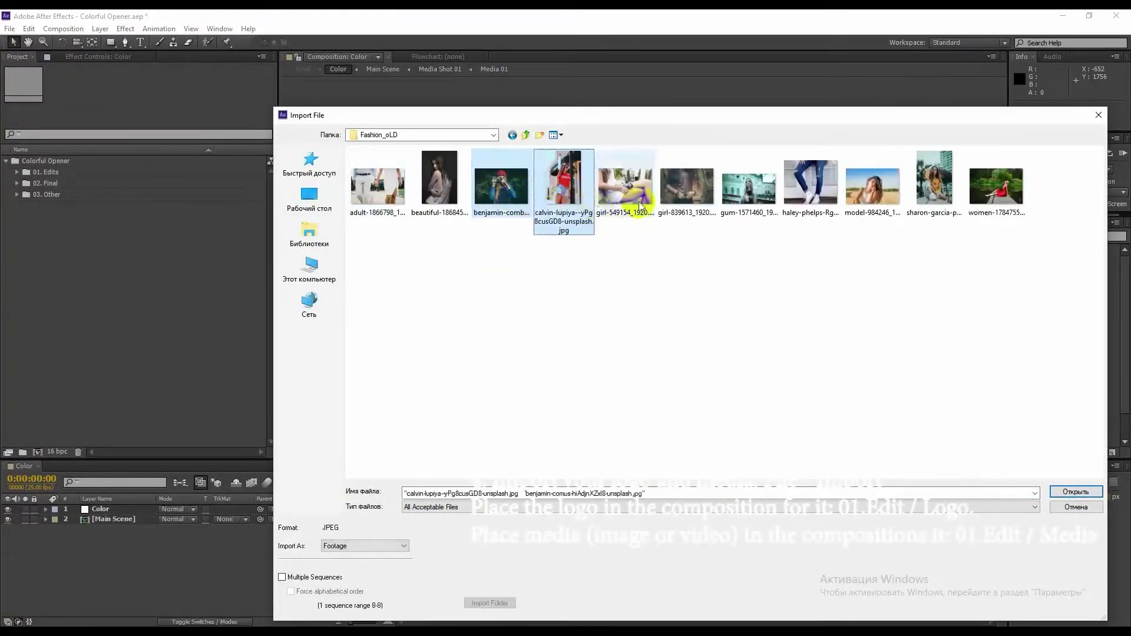
ctrl+click(583, 195)
ctrl+click(624, 188)
ctrl+click(580, 188)
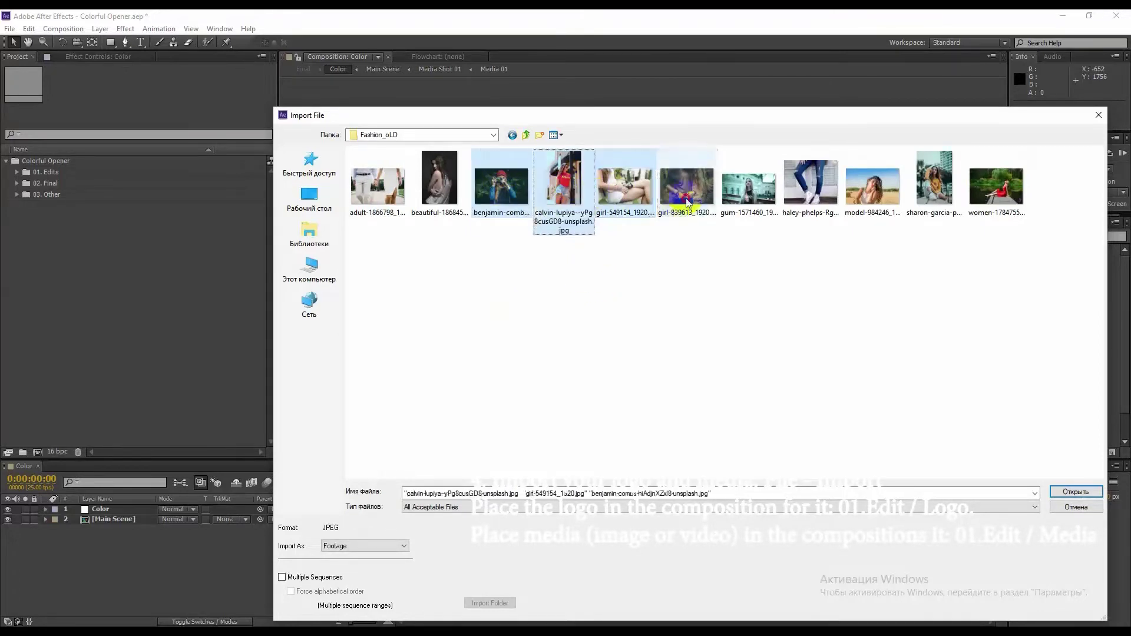
ctrl+click(687, 200)
click(1078, 491)
click(131, 296)
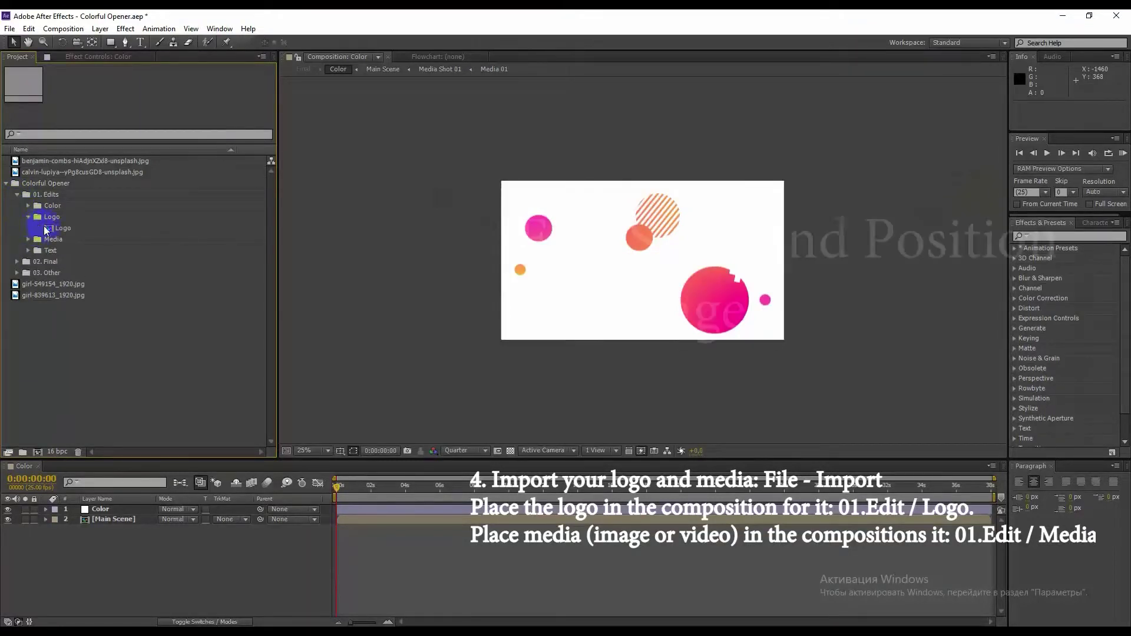
Place the camera photo in Media 01 above the placeholder and scale it to 33%
double_click(48, 252)
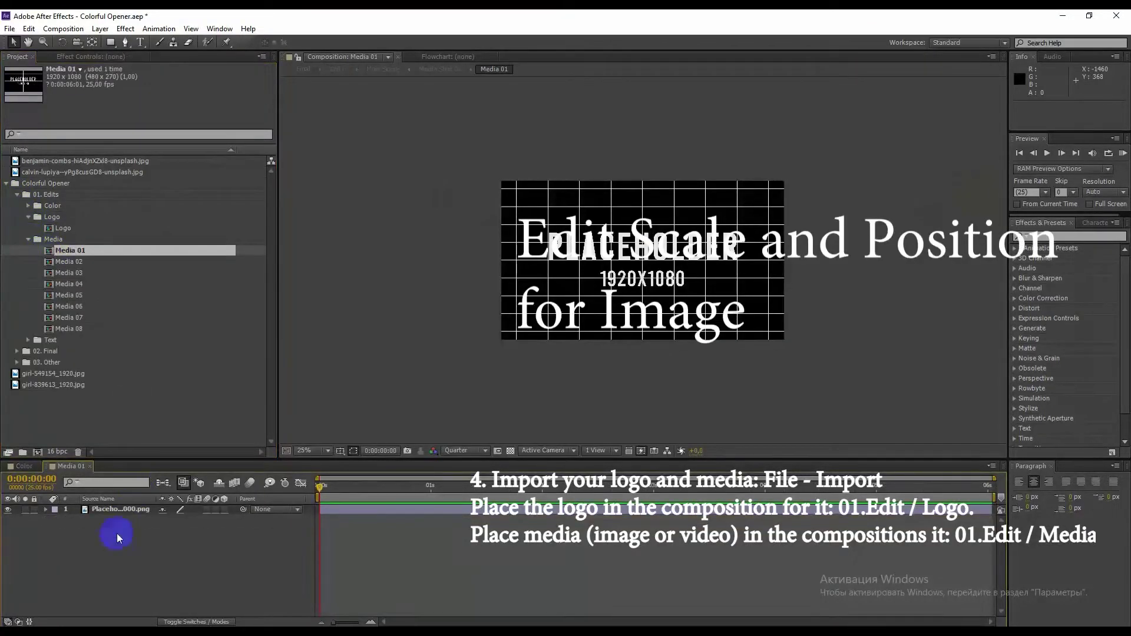
click(47, 161)
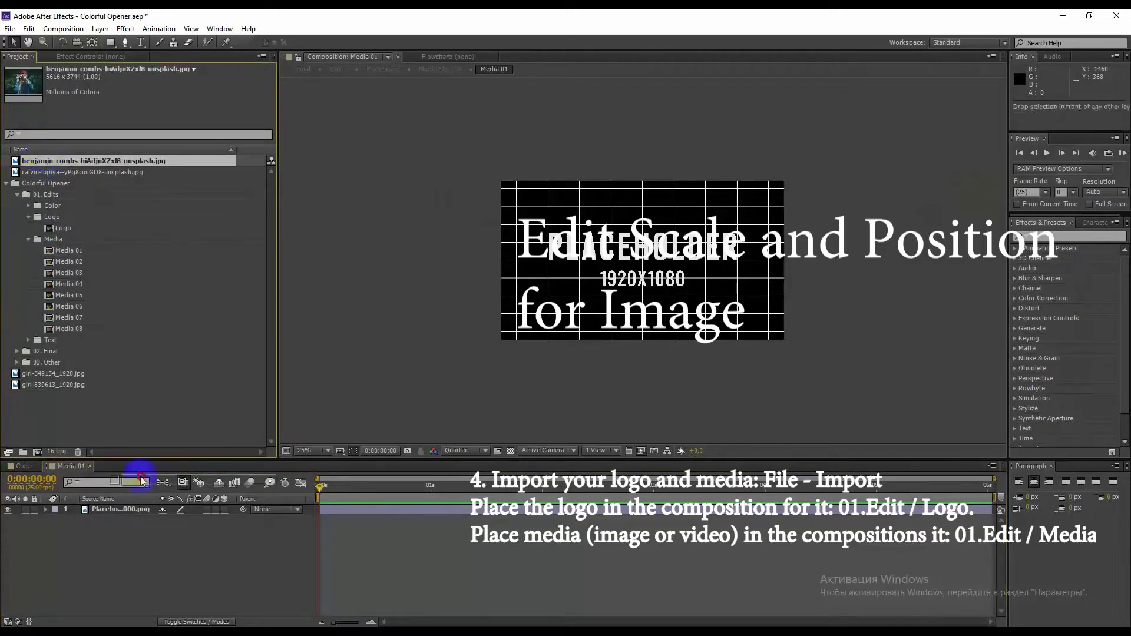
drag(120, 510, 122, 506)
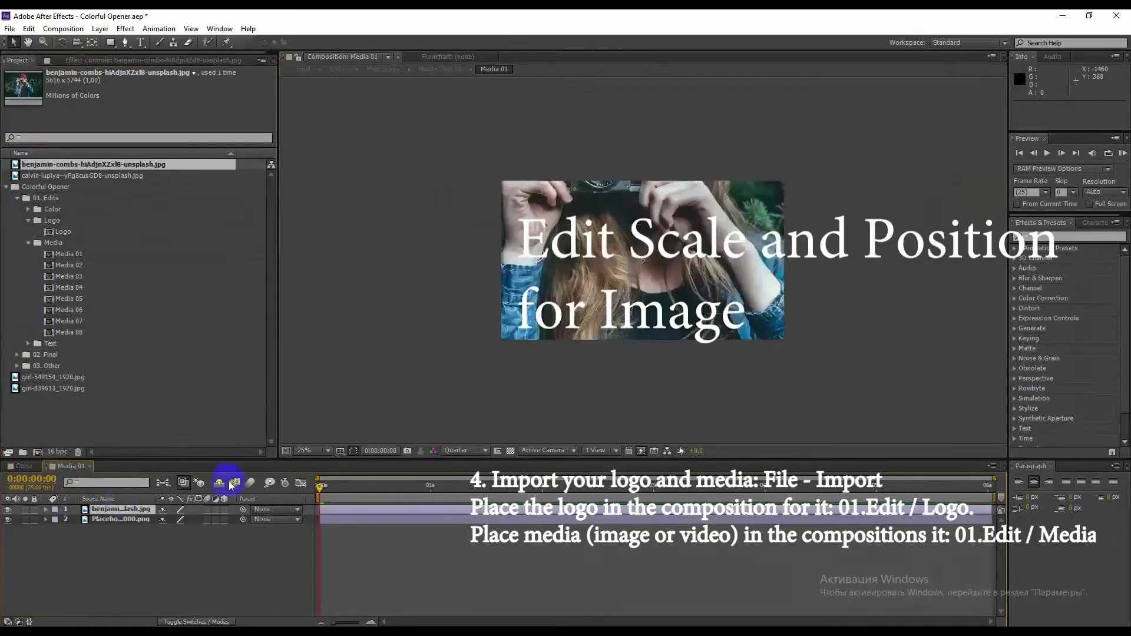
click(46, 509)
click(56, 518)
mouse_move(180, 549)
mouse_down()
mouse_move(142, 551)
mouse_move(157, 538)
mouse_move(271, 526)
mouse_up()
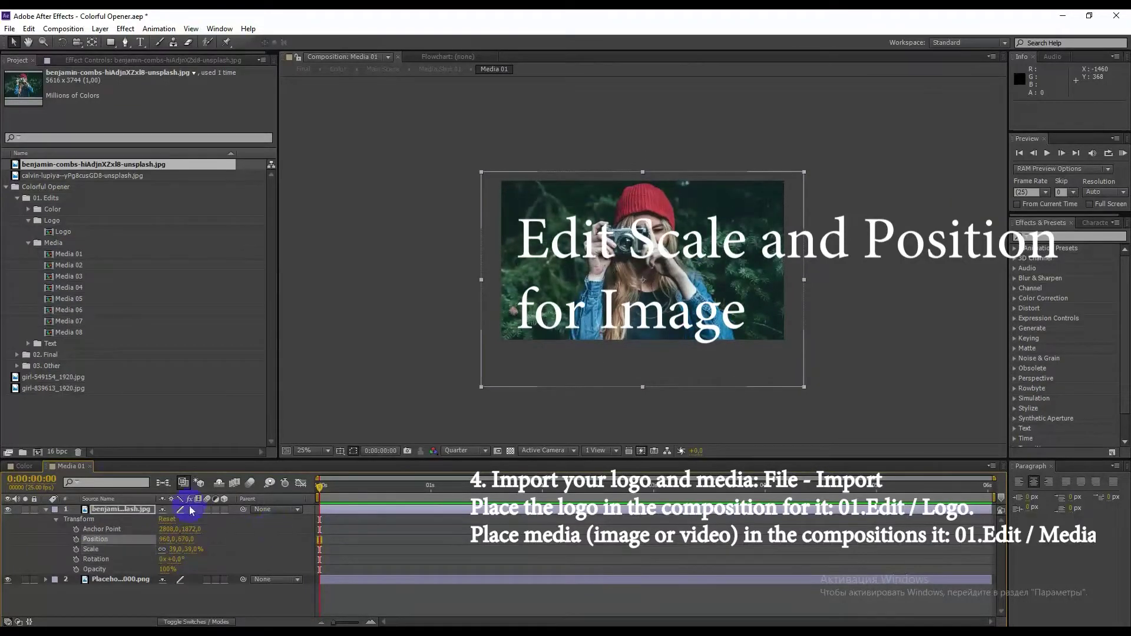
Place the red-shirt photo in Media 02 as top layer and scale it to 49%
double_click(50, 264)
click(65, 175)
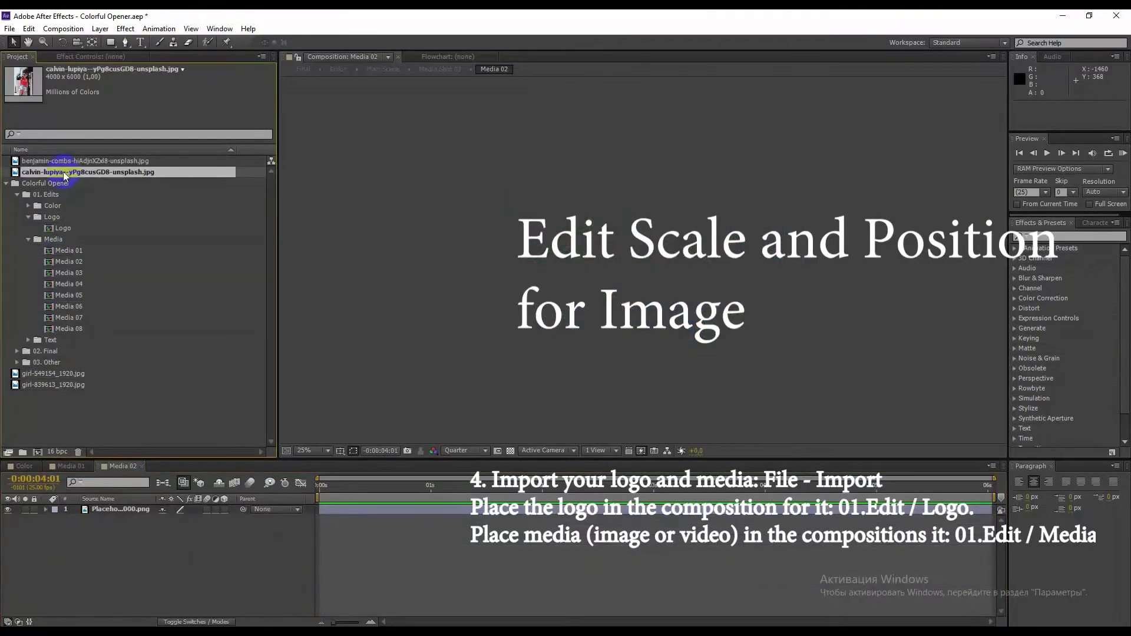
drag(152, 510, 153, 510)
click(377, 488)
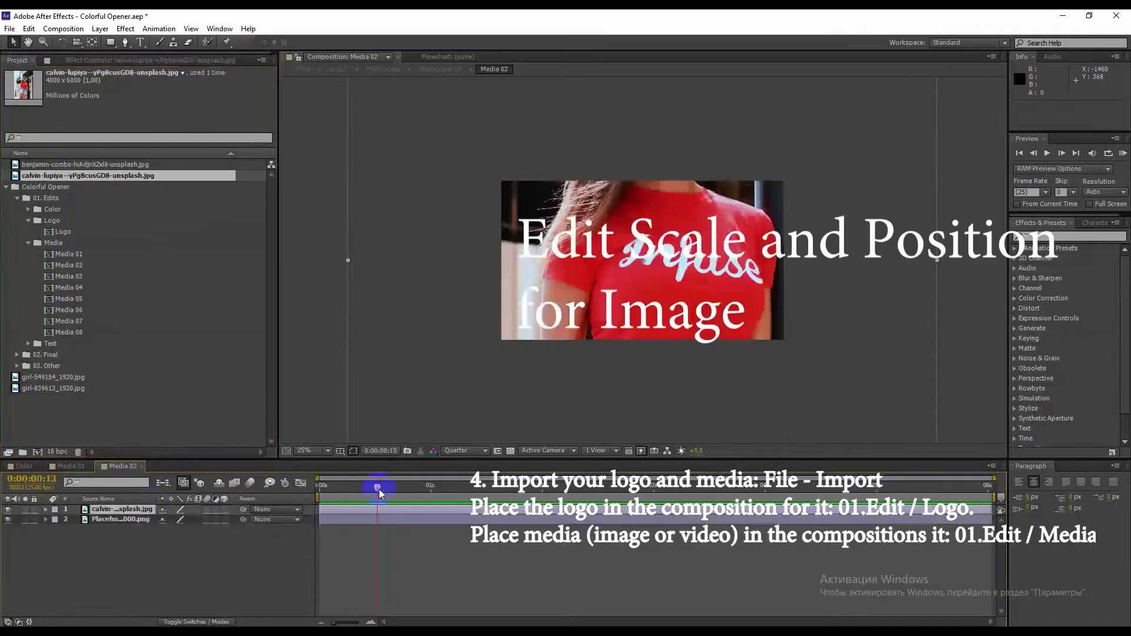
click(45, 509)
click(56, 519)
mouse_move(175, 549)
mouse_down()
mouse_move(152, 555)
mouse_move(428, 530)
mouse_up()
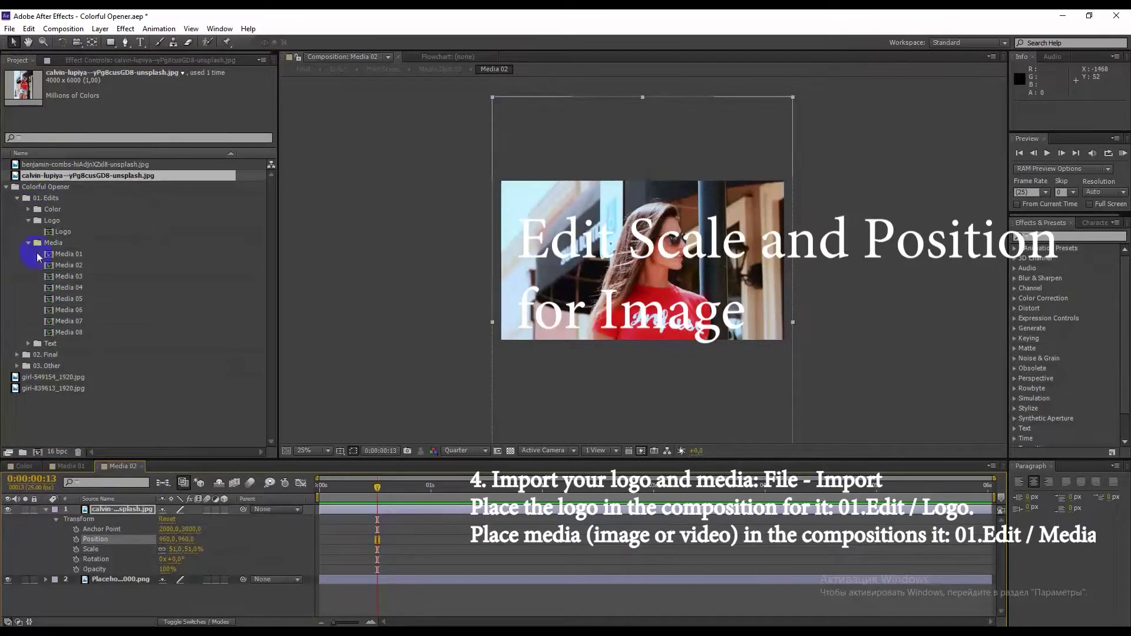
Add girl-549154_1920 to Media 03 and girl-839613_1920 to Media 04, shifting its vertical position
double_click(61, 276)
click(52, 373)
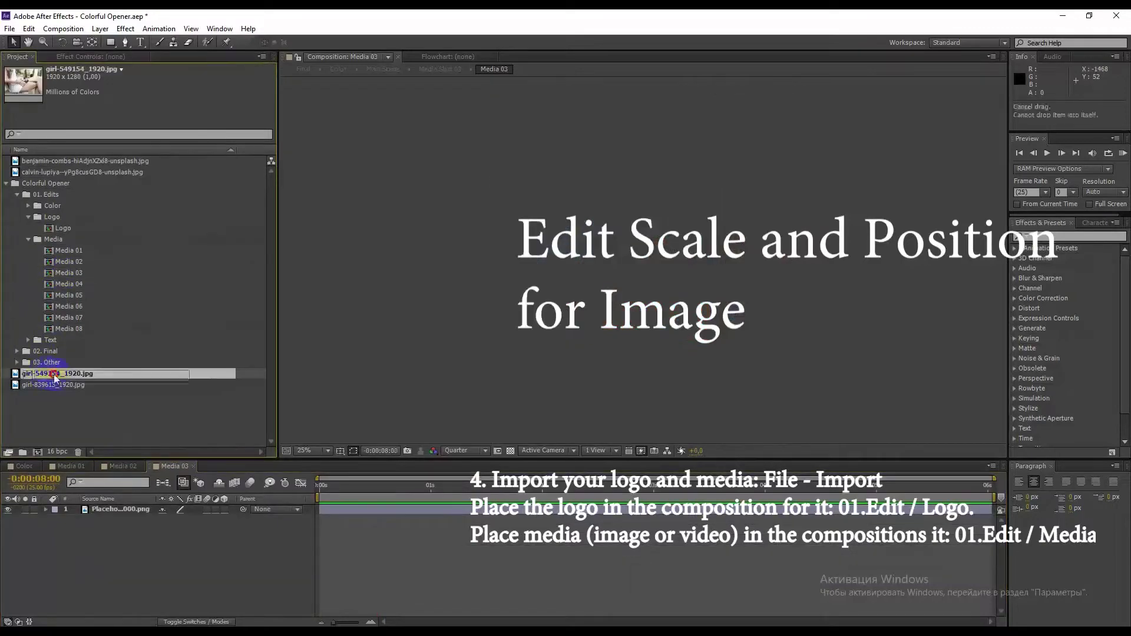
drag(95, 511, 424, 507)
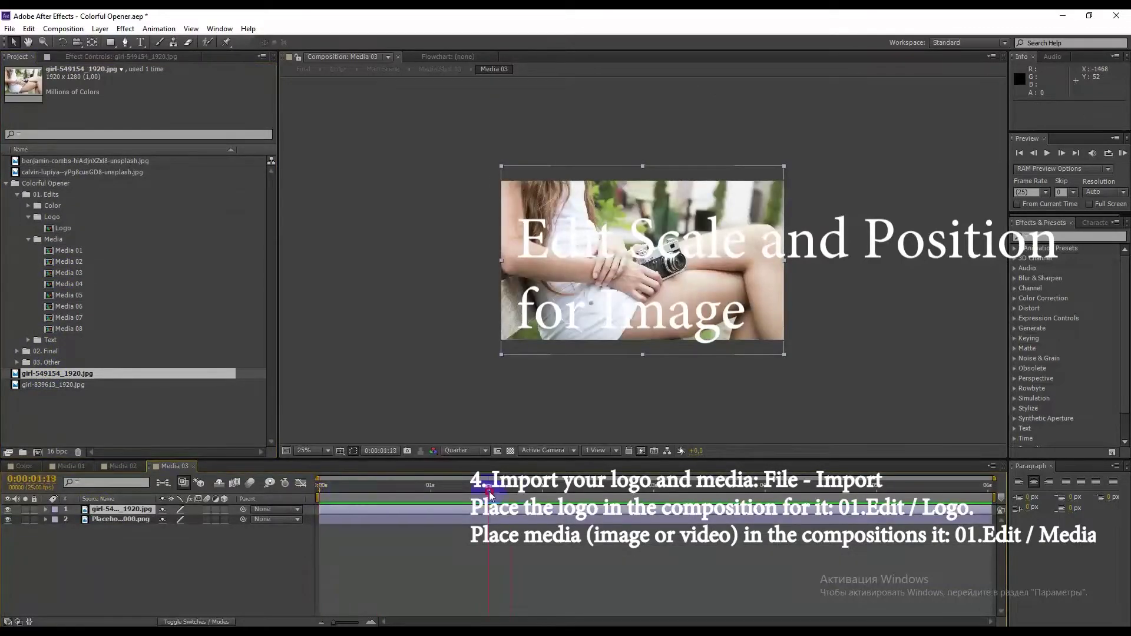
double_click(50, 285)
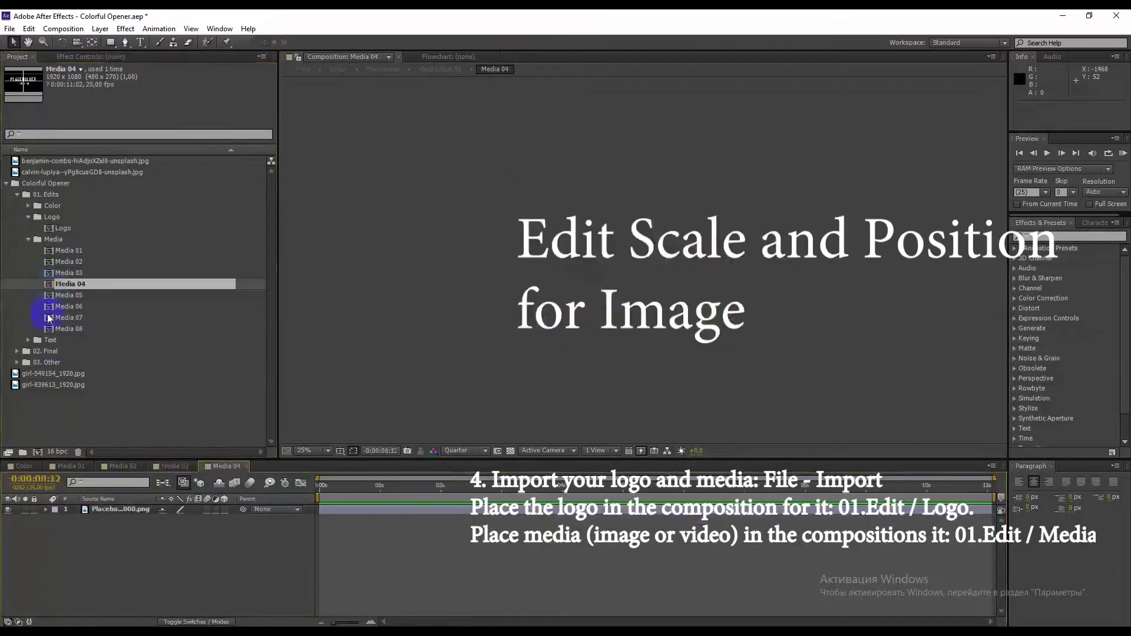
click(56, 385)
drag(80, 396, 320, 511)
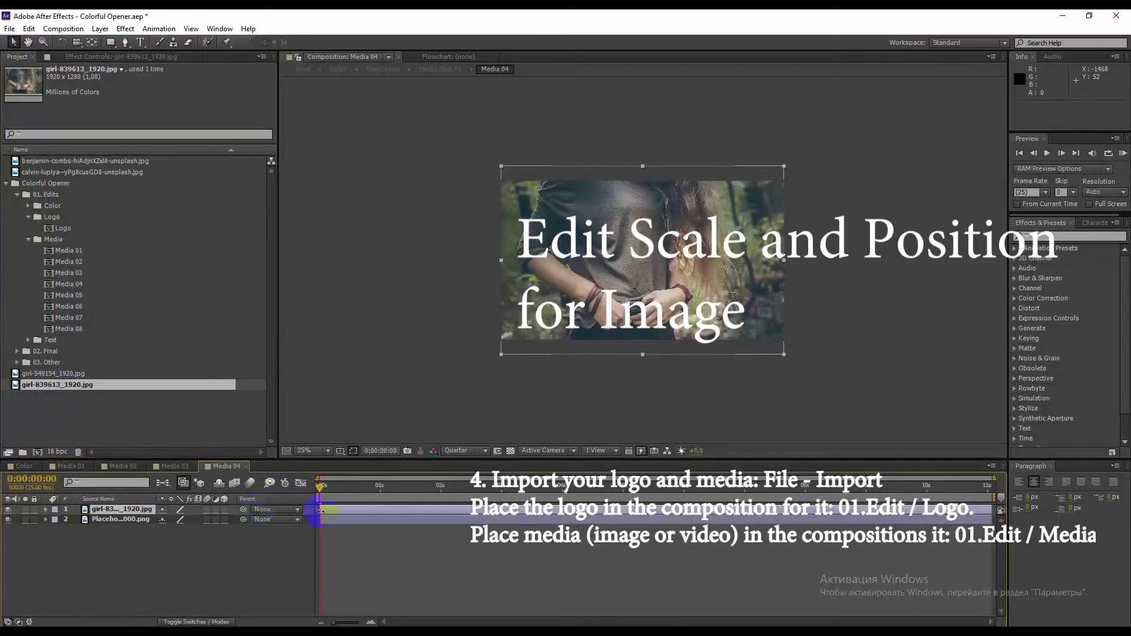
click(46, 509)
click(56, 519)
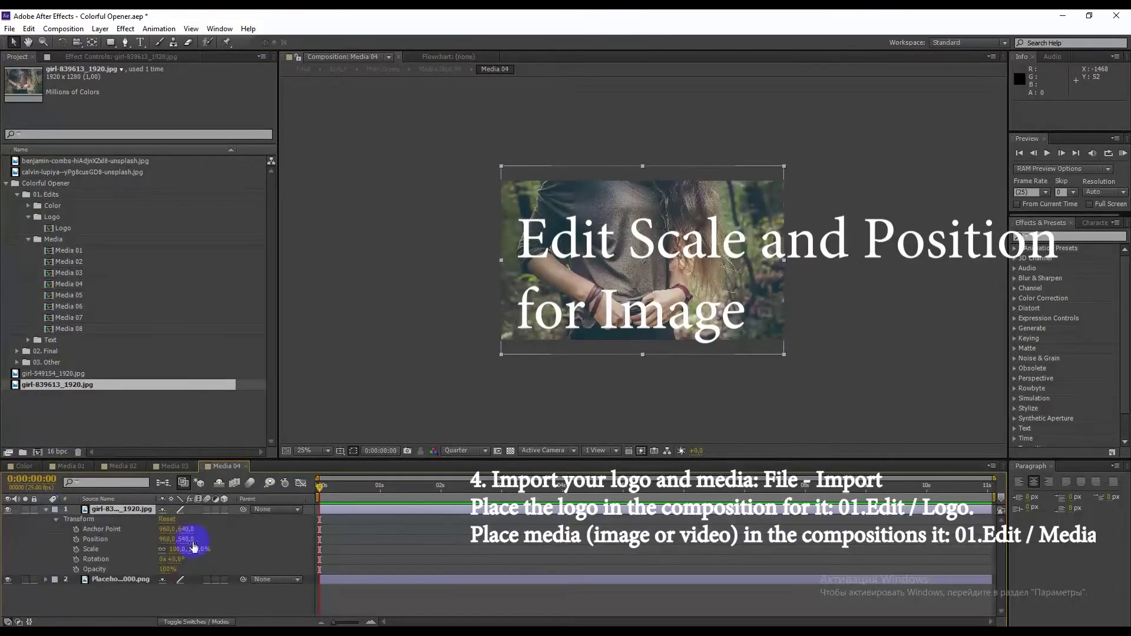
drag(186, 539, 247, 536)
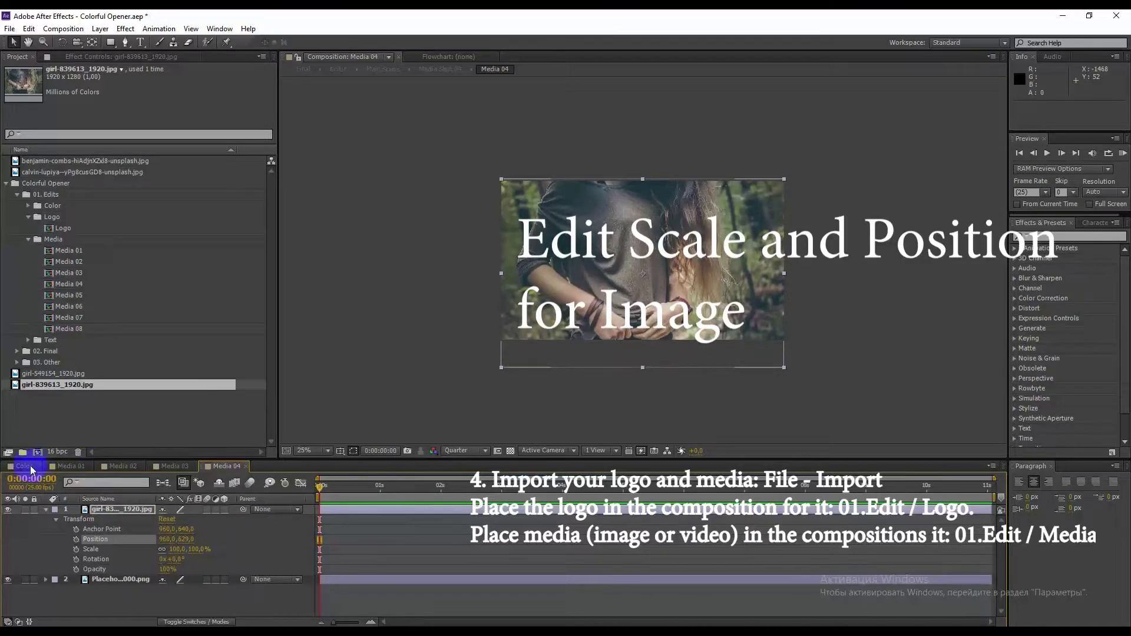
Collapse the Logo and Media folders and open the Final composition from 02. Final
click(28, 217)
click(27, 228)
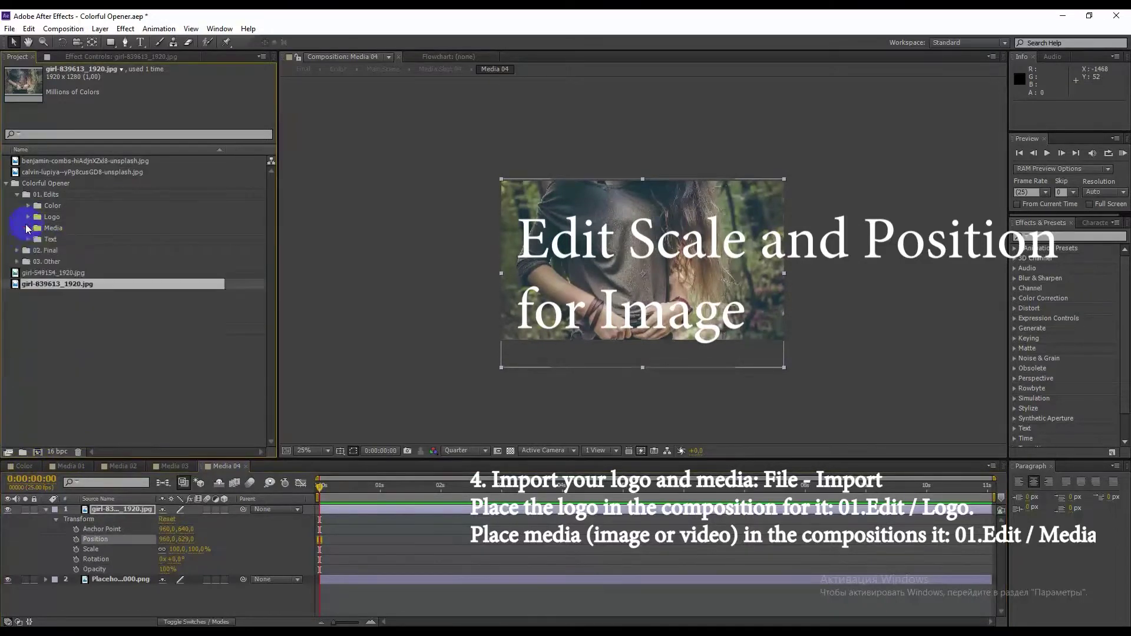
click(18, 251)
double_click(52, 261)
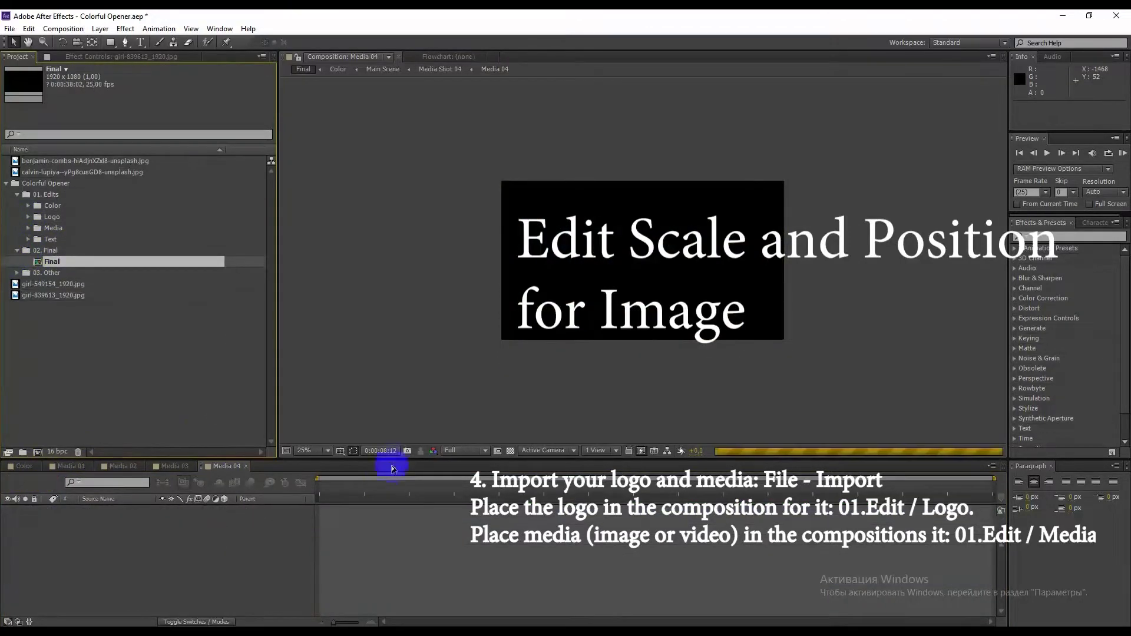
Set the Final preview to Quarter resolution and scrub to where the girl photo appears
click(465, 451)
click(459, 526)
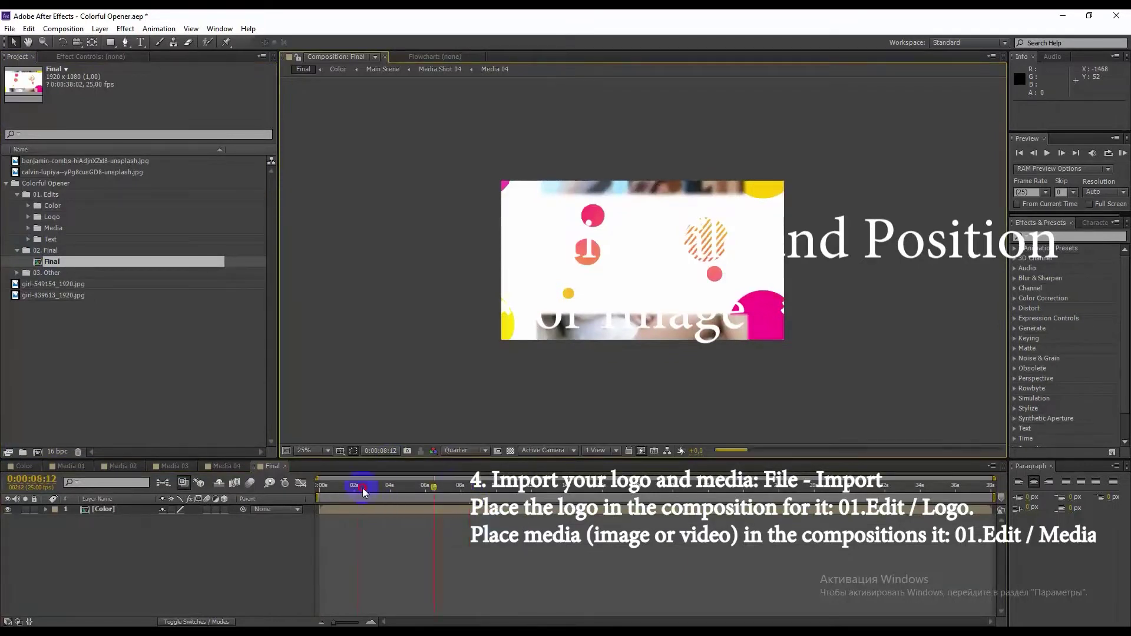
drag(364, 492, 592, 496)
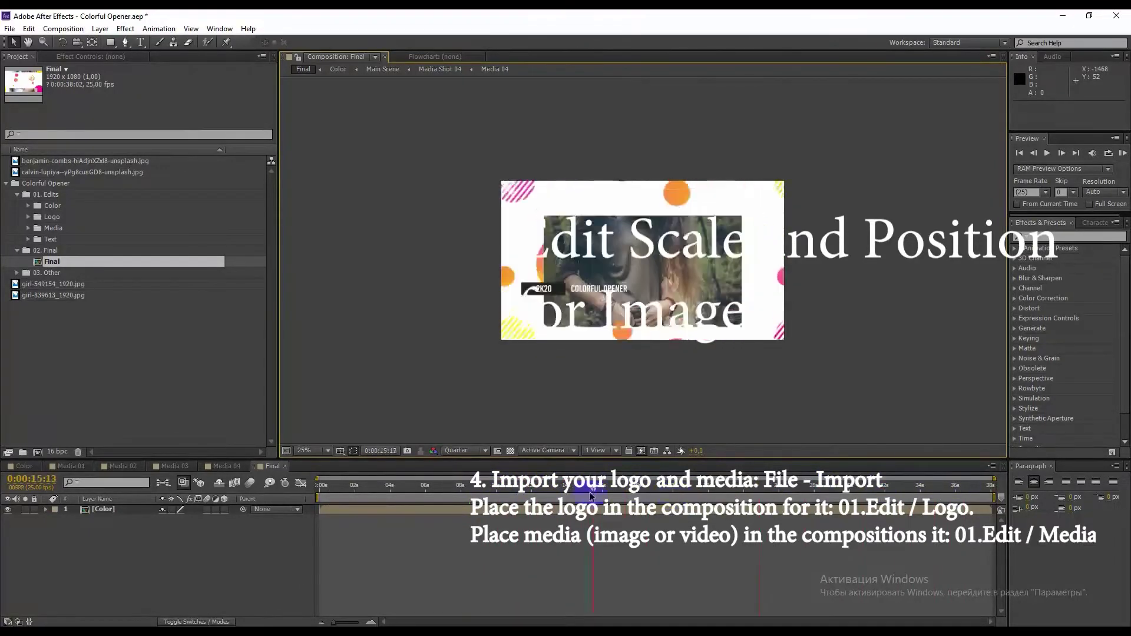
Import Sneaker Logo.png from the Temp > Fashion folder
click(10, 28)
click(224, 182)
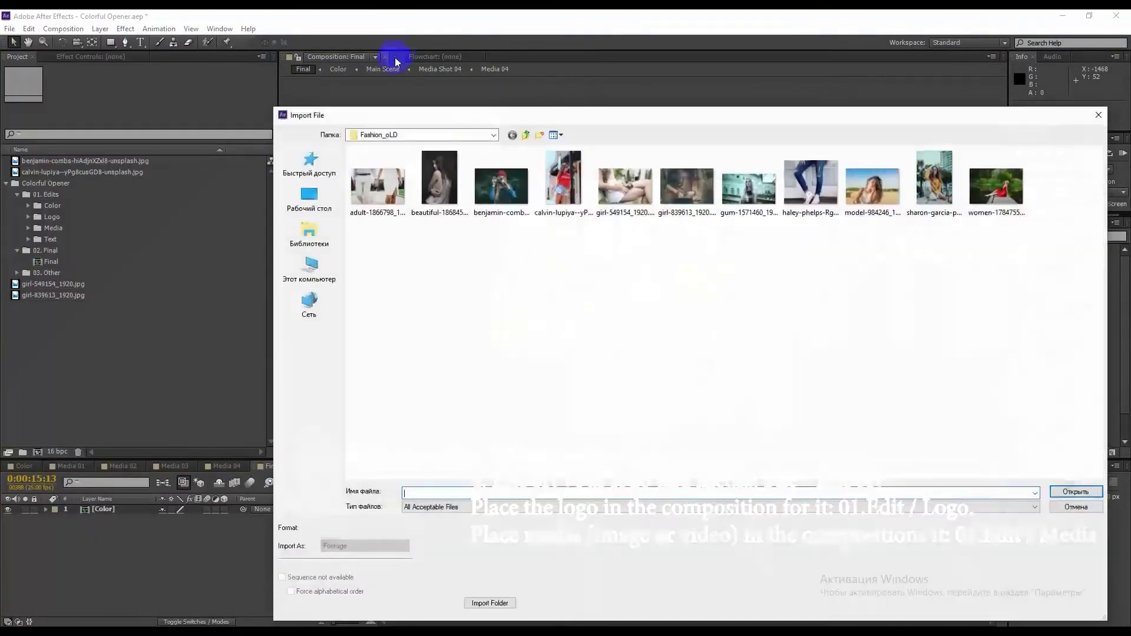
click(527, 136)
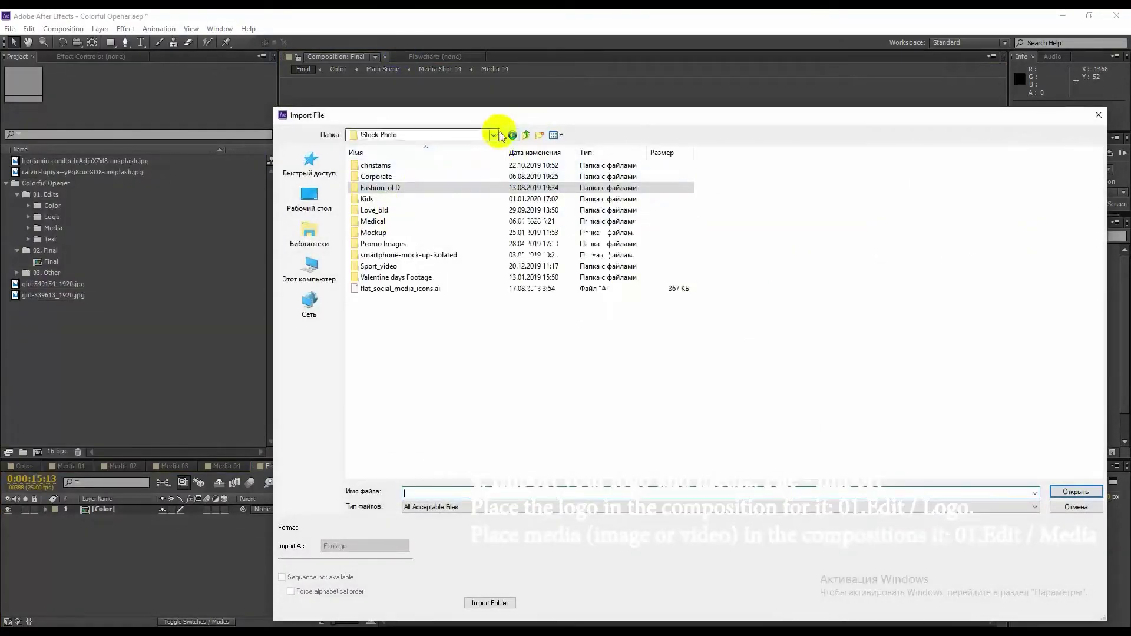
click(493, 135)
click(493, 173)
click(527, 136)
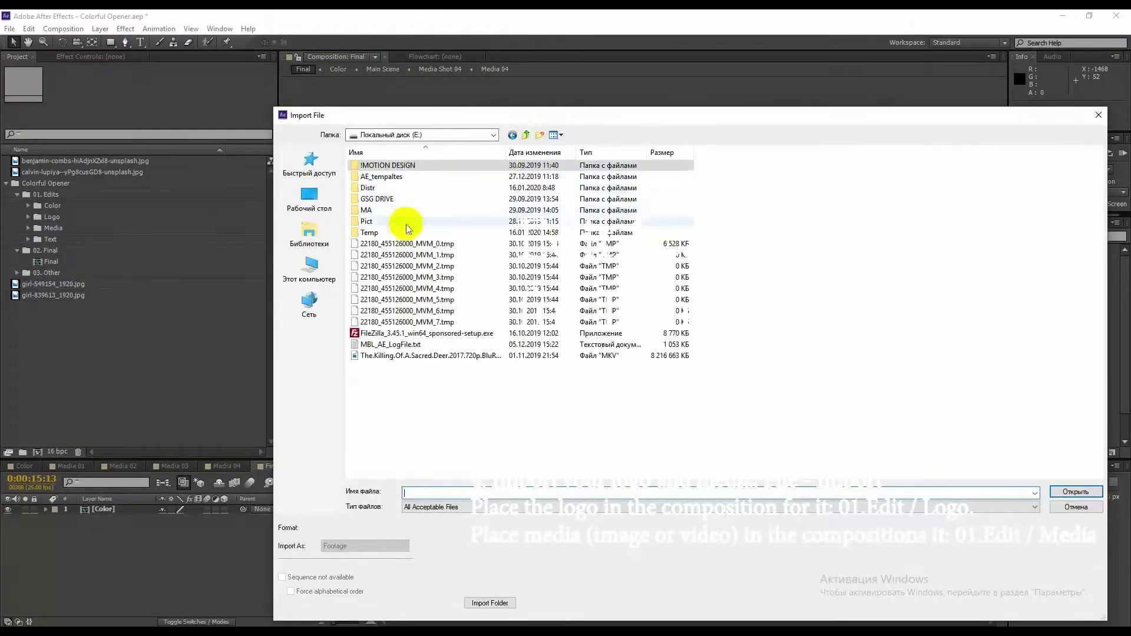
double_click(404, 222)
scroll(443, 288, down, 6)
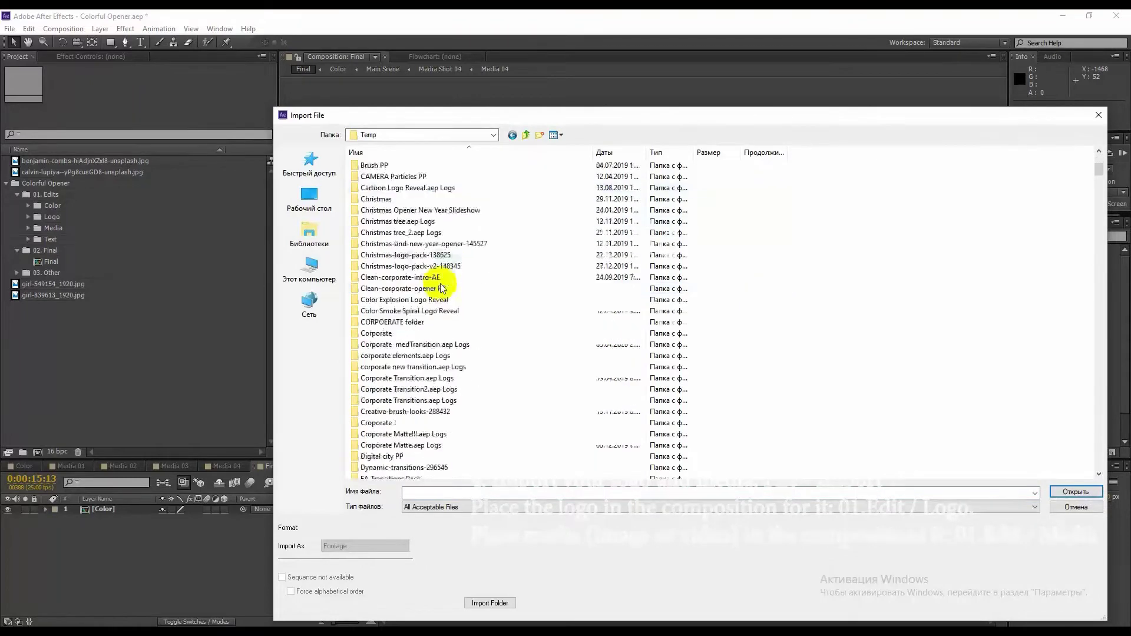
scroll(436, 284, down, 5)
scroll(397, 311, down, 1)
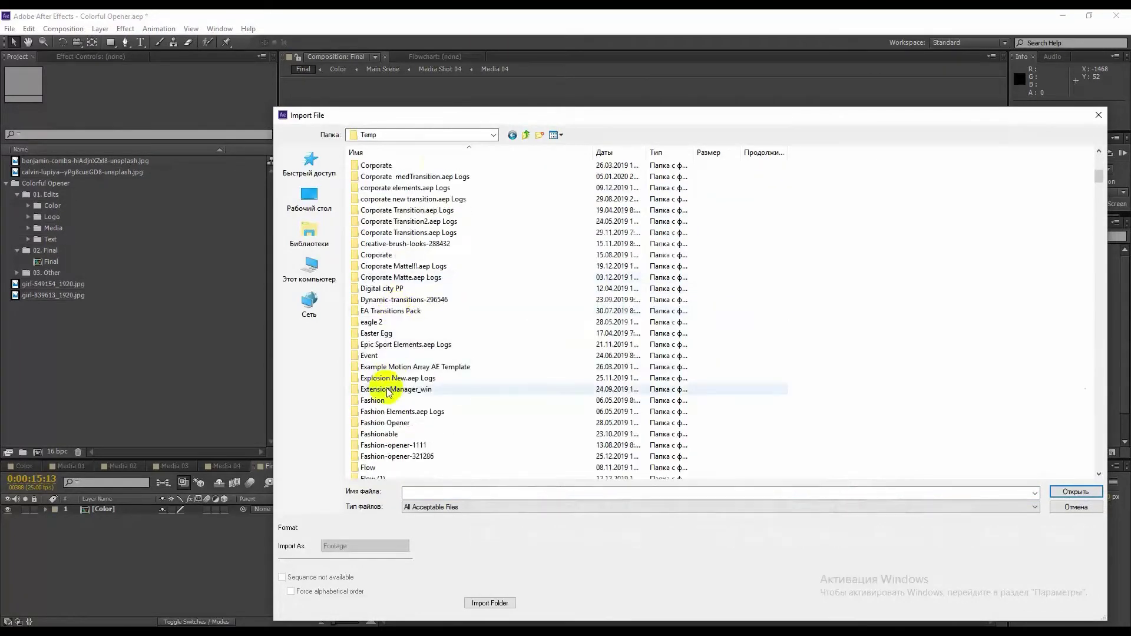
double_click(372, 388)
click(562, 357)
scroll(589, 359, down, 3)
click(626, 363)
double_click(625, 363)
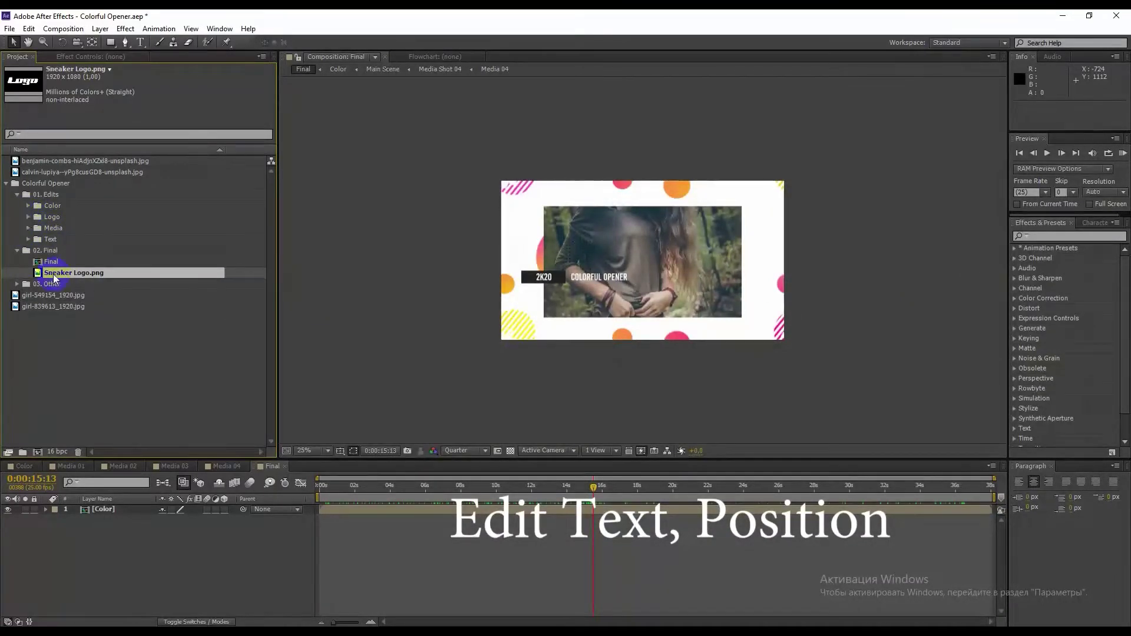
Place Sneaker Logo.png in the Logo composition and scale it to 36%
click(29, 216)
double_click(61, 228)
drag(74, 284, 121, 517)
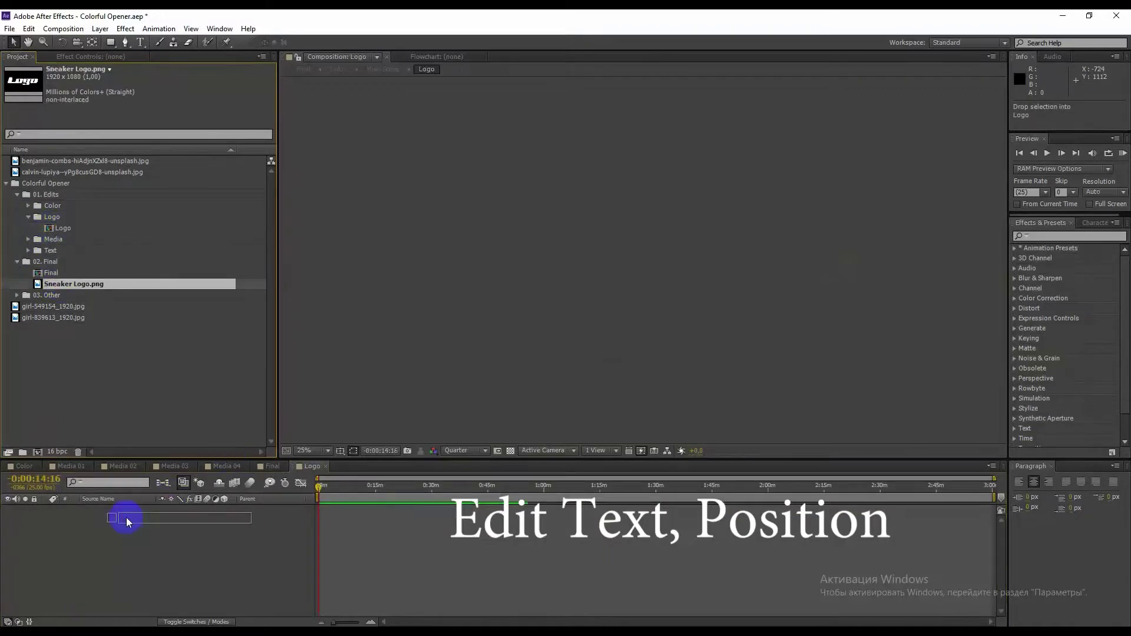
click(377, 487)
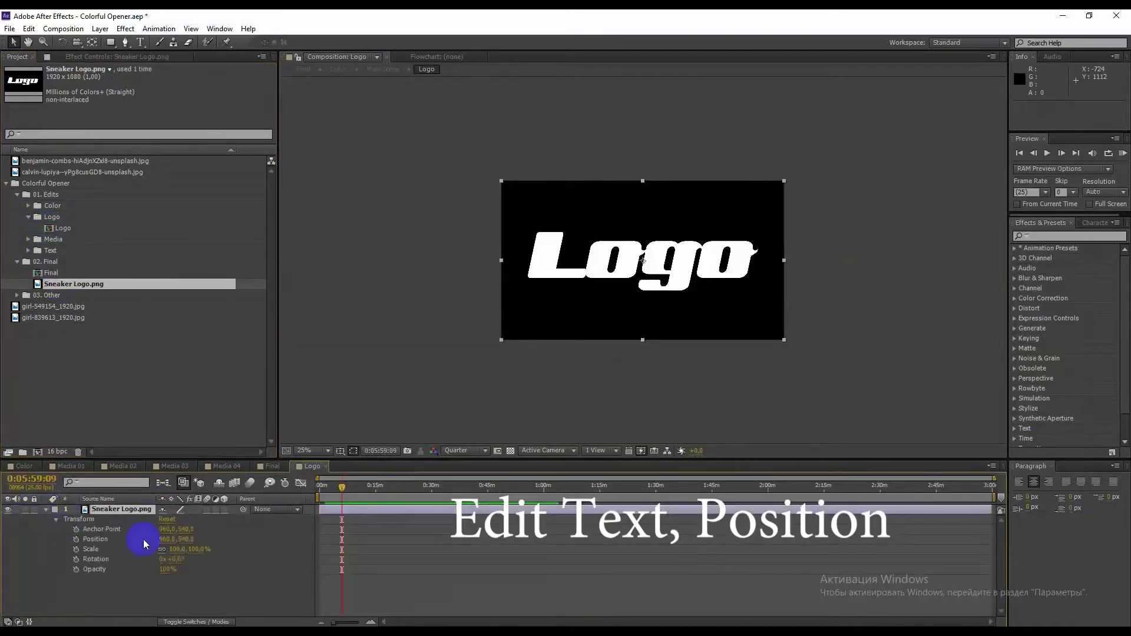
drag(176, 549, 150, 549)
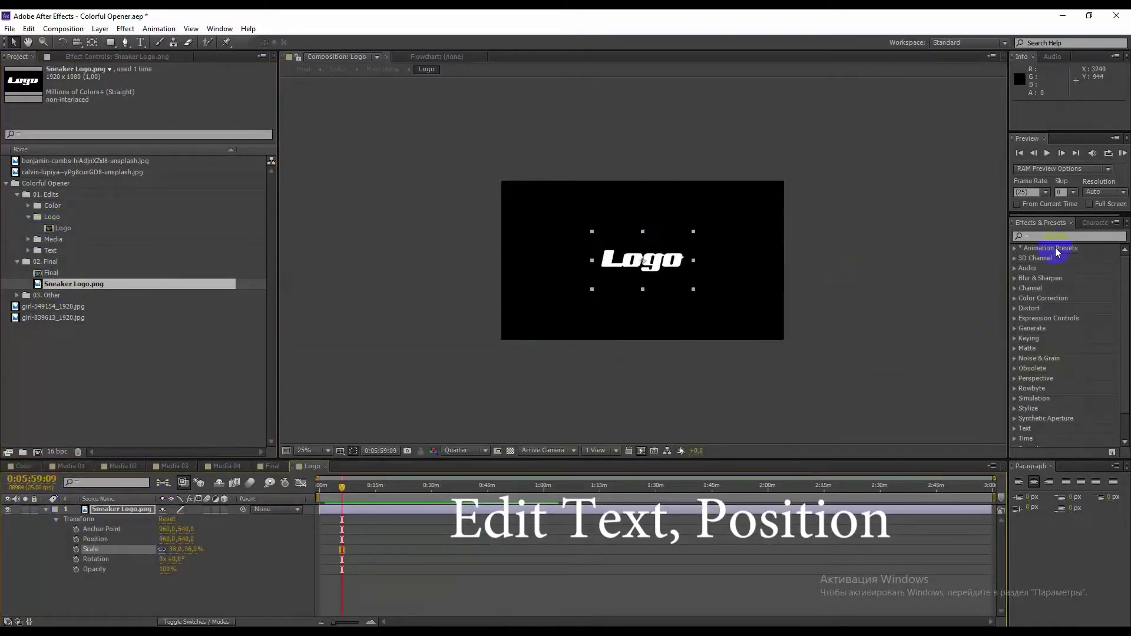
Apply a Tint effect to the logo with Map White To set to dark grey
text(tint)
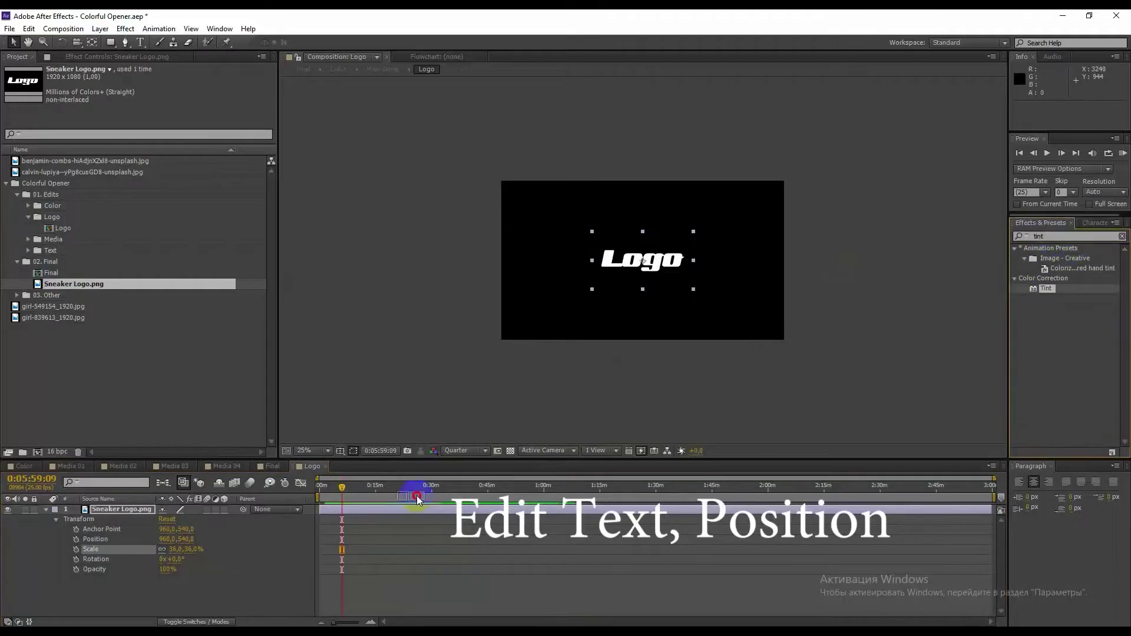
drag(417, 499, 118, 509)
click(156, 99)
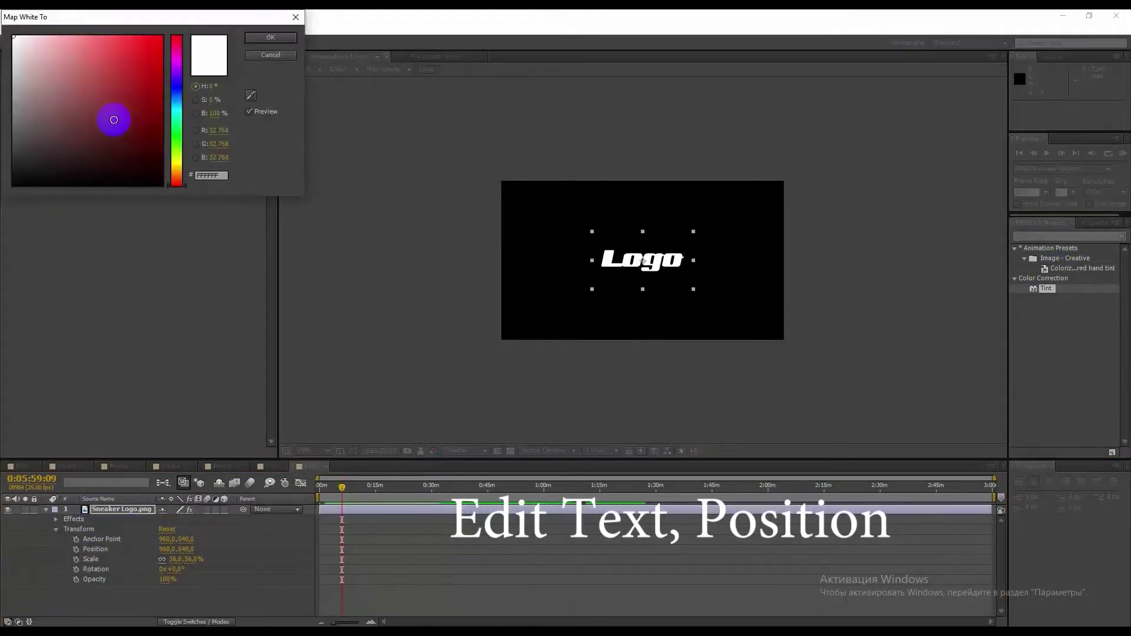
click(271, 37)
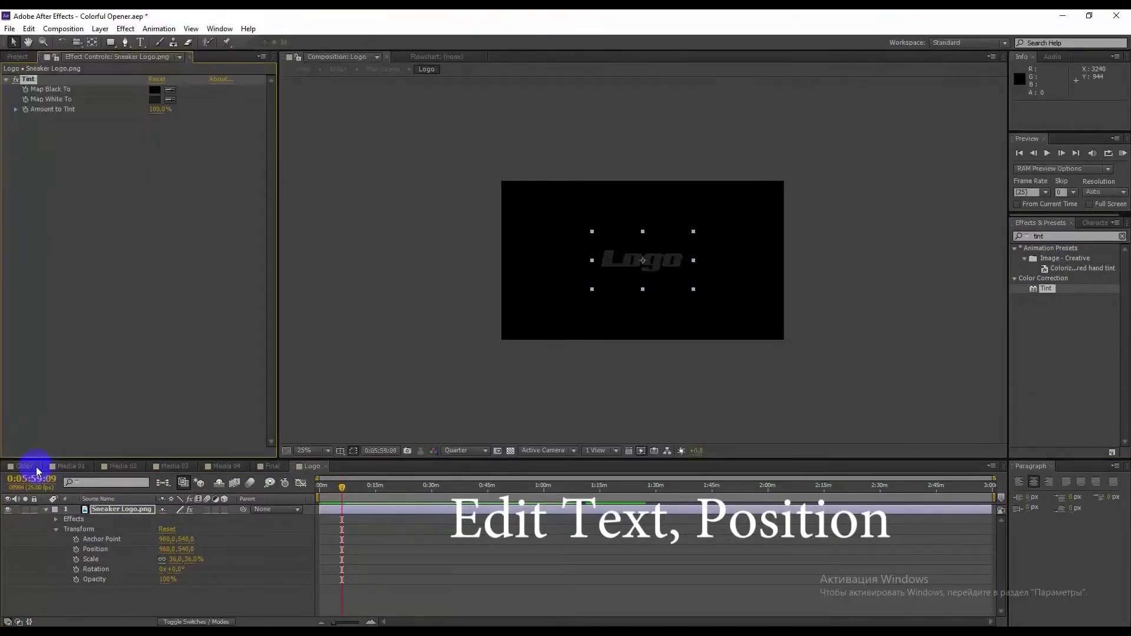
Check the dark logo in the Final composition around the 32s mark
click(272, 466)
click(970, 487)
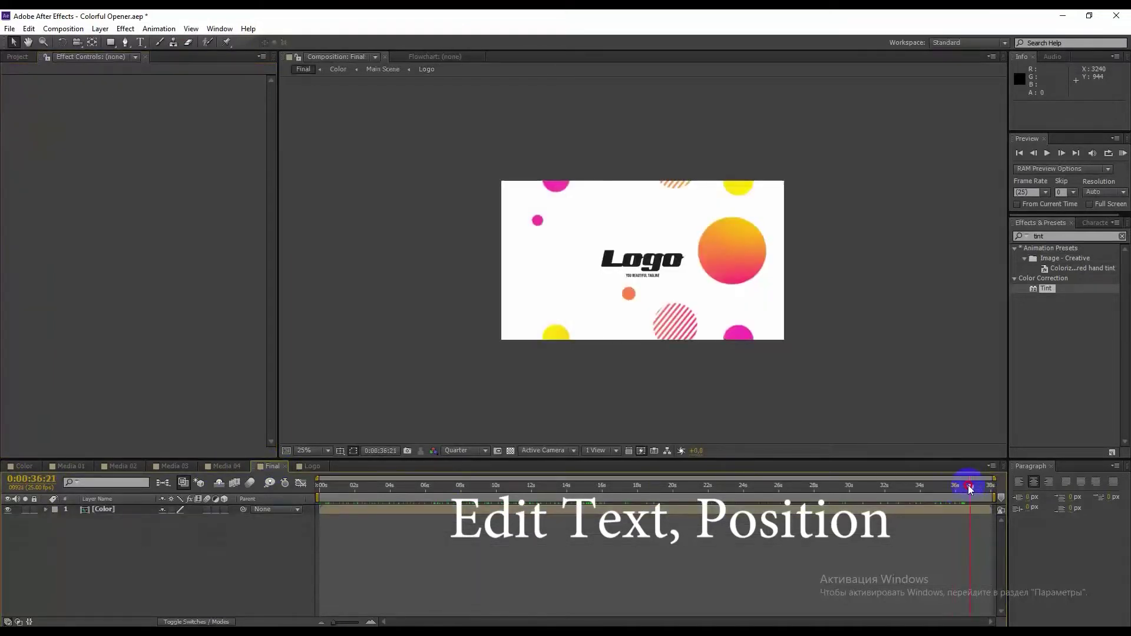
mouse_move(970, 487)
mouse_down()
mouse_move(903, 489)
mouse_move(954, 487)
mouse_up()
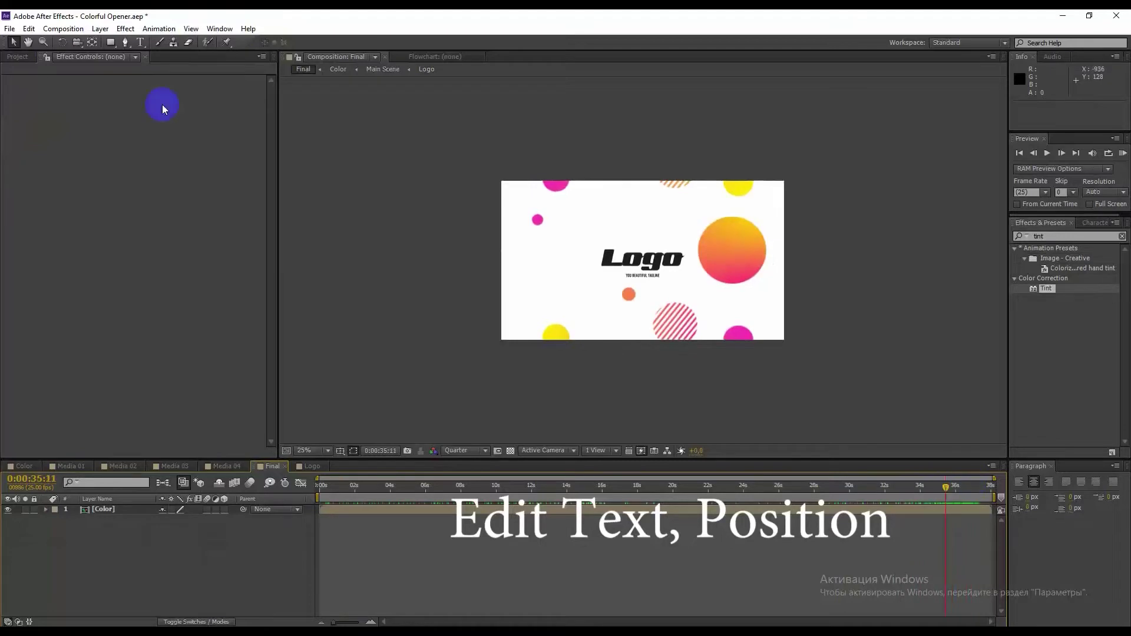
click(18, 57)
Open the Tagline comp at Fit magnification and retype the tagline as YOU SLOGAN HERE
click(48, 271)
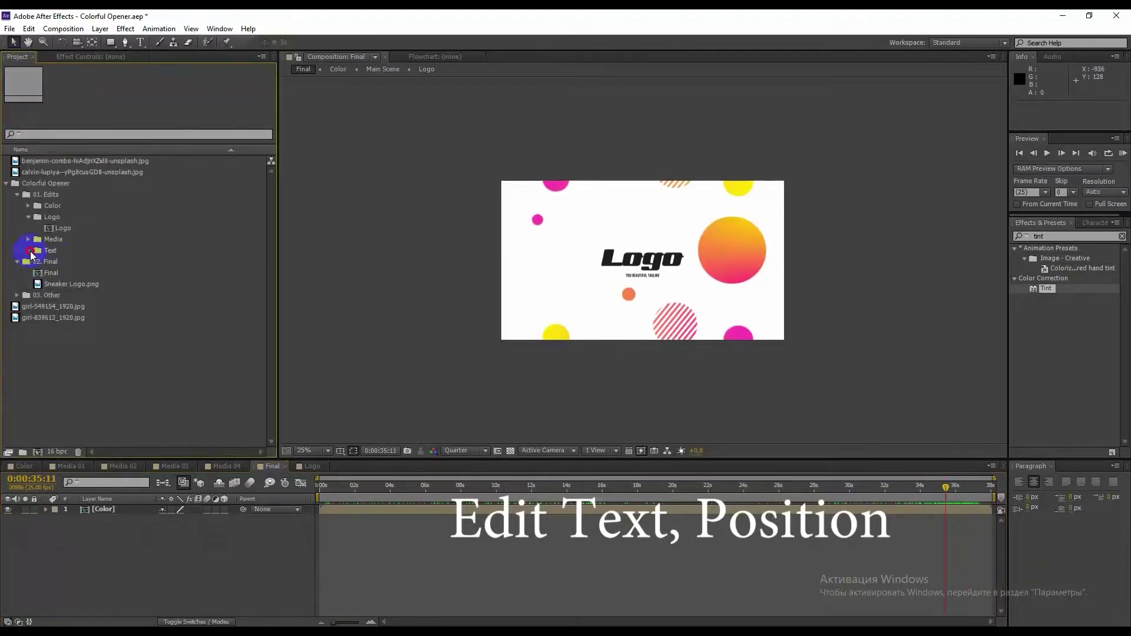
double_click(51, 263)
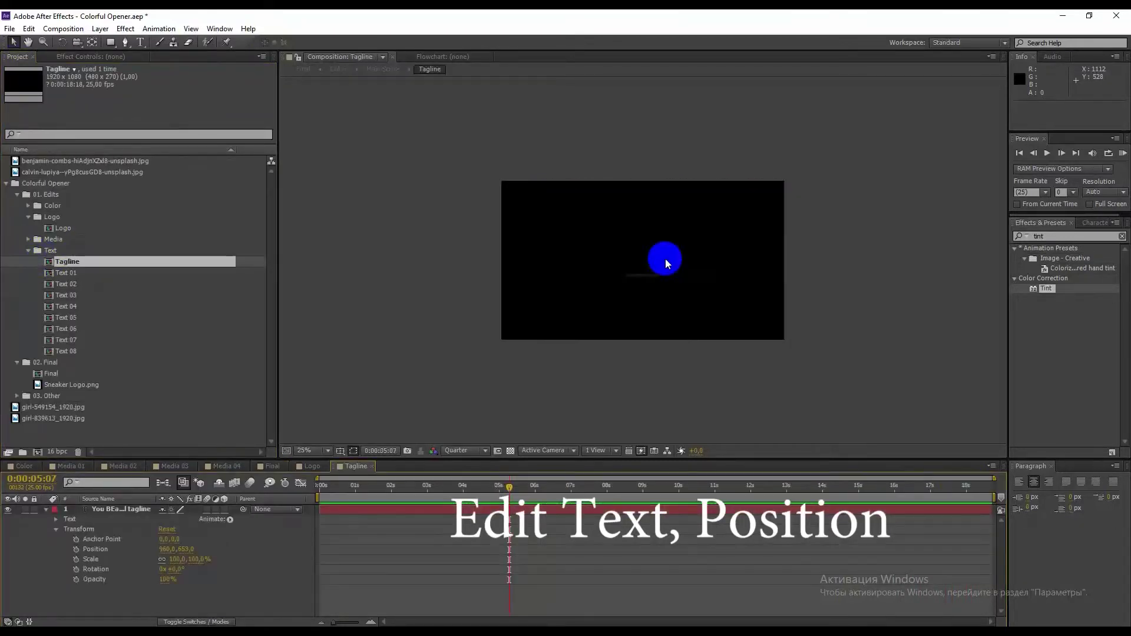
click(334, 450)
click(377, 238)
double_click(640, 295)
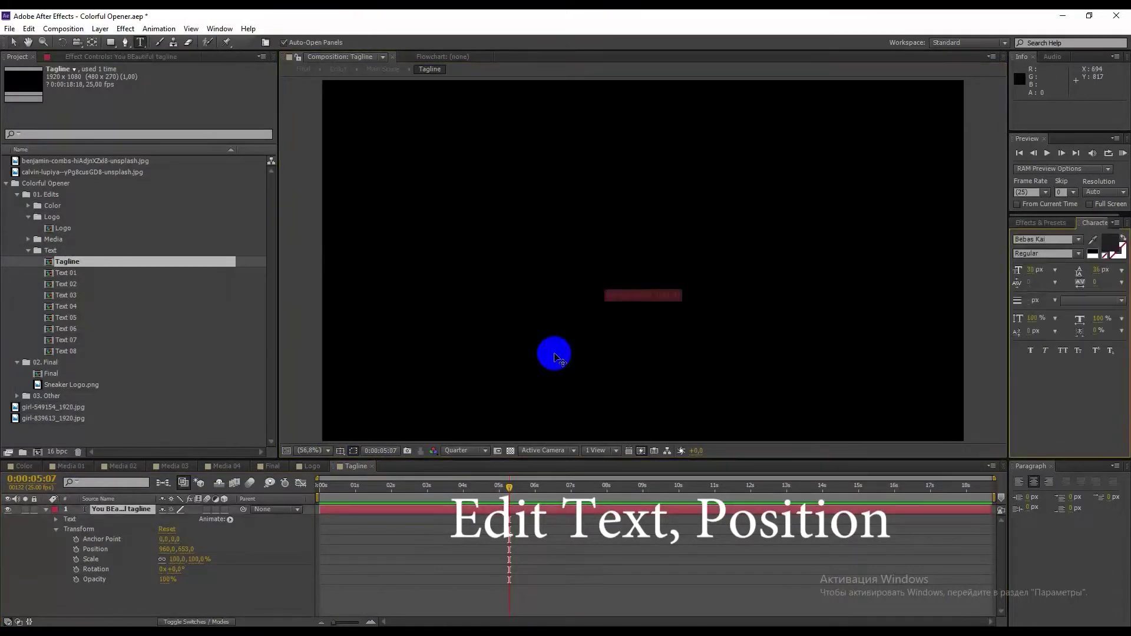
key(BackSpace)
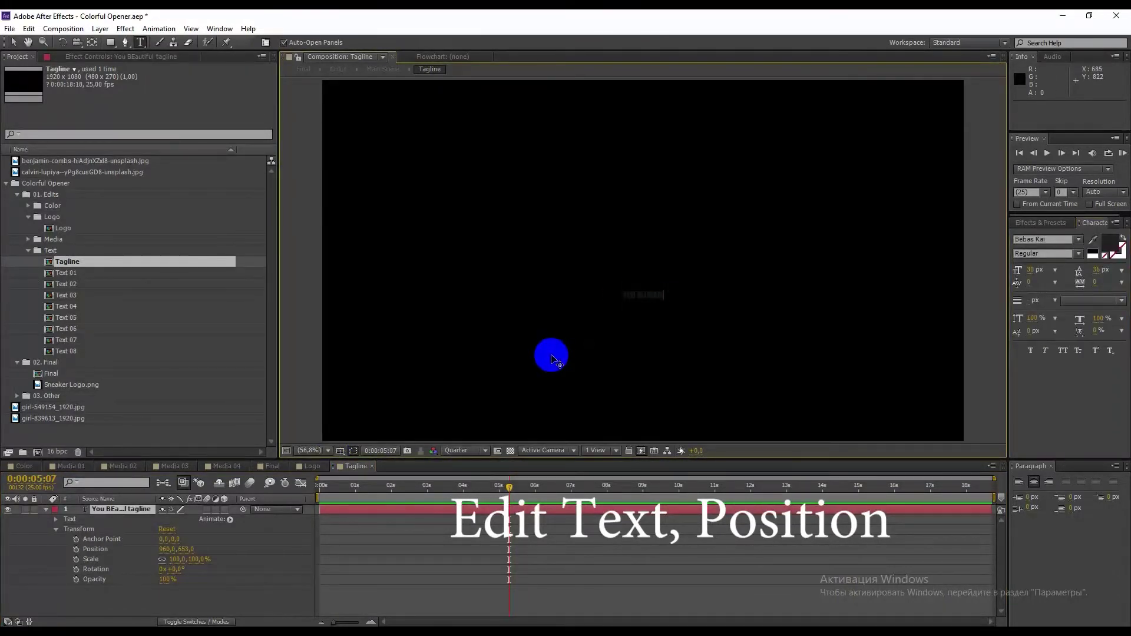
click(465, 450)
Switch to full resolution and view the new tagline in the Final composition at Fit
click(489, 462)
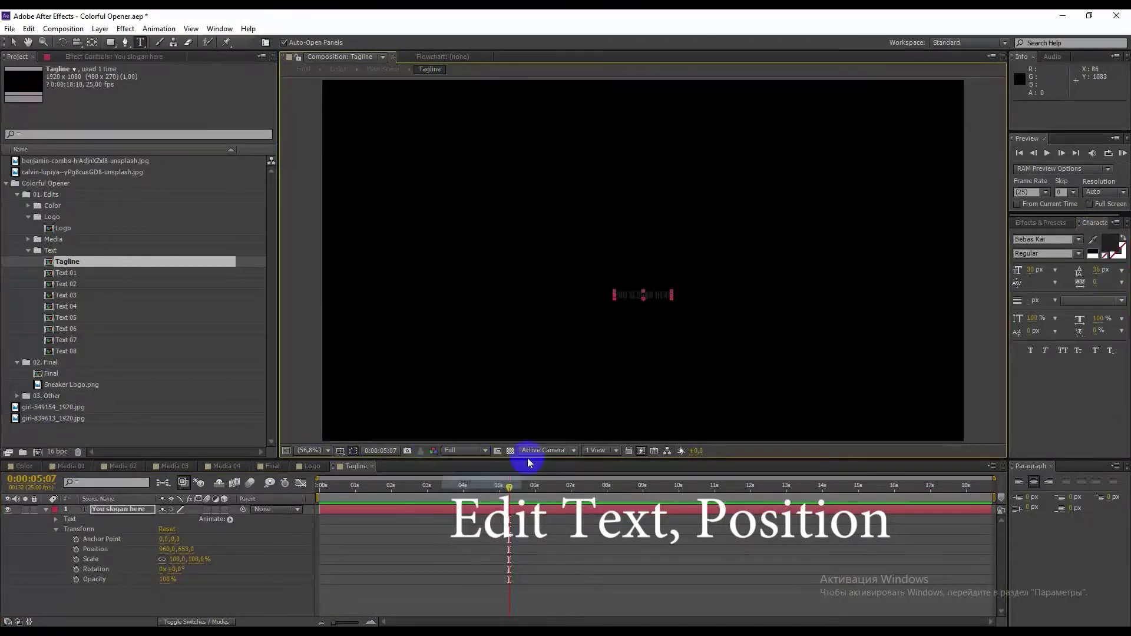
click(271, 466)
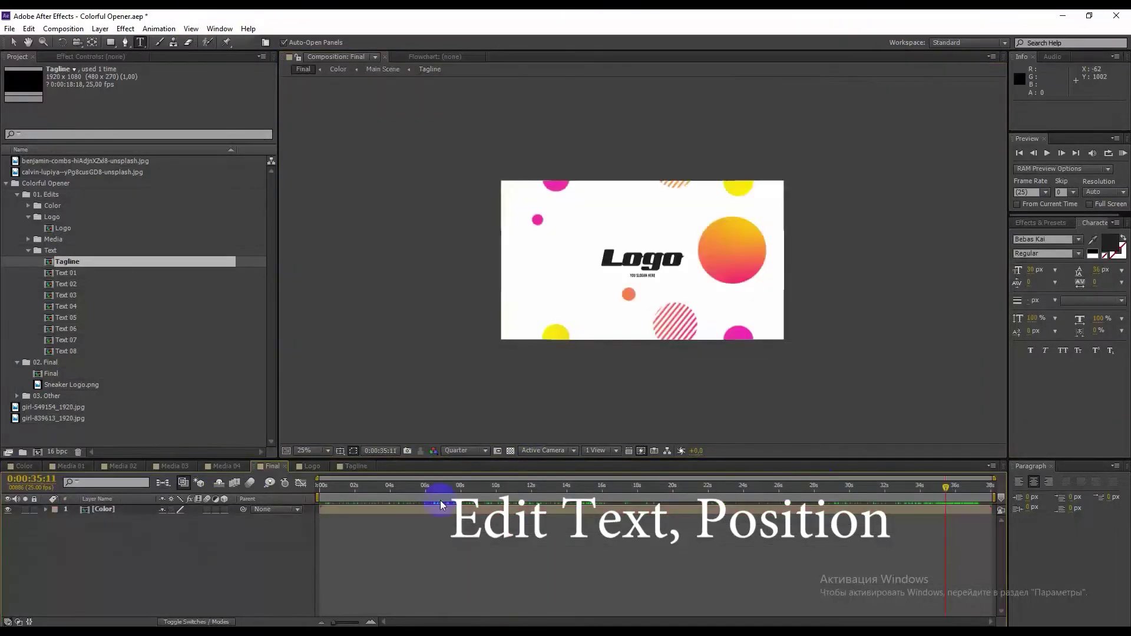
click(307, 451)
click(345, 253)
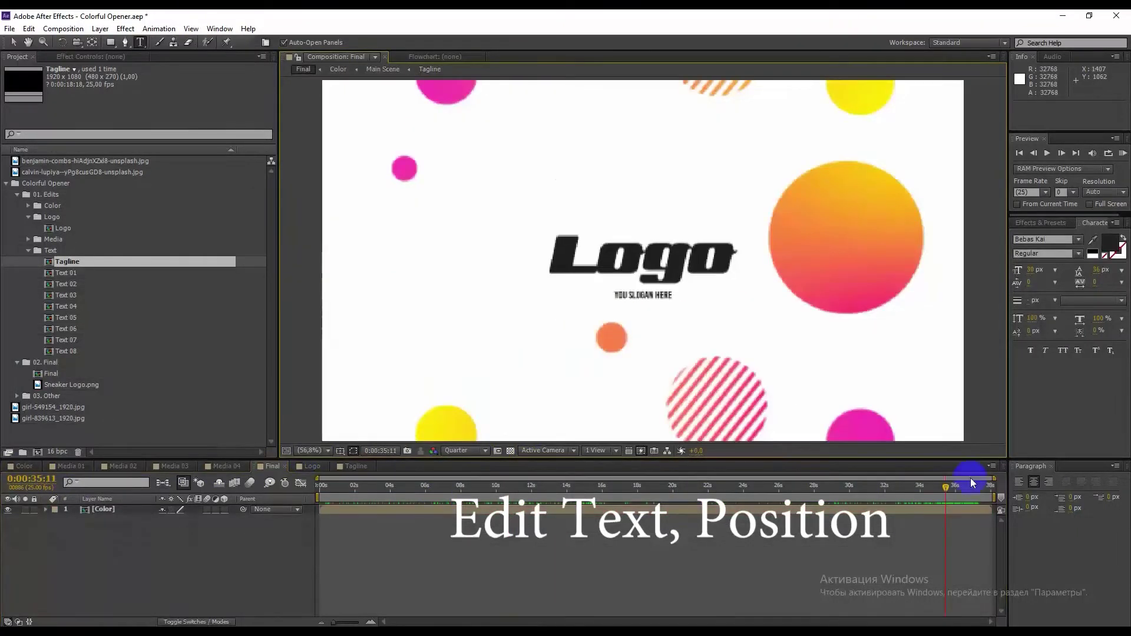
mouse_move(945, 485)
mouse_down()
mouse_move(835, 483)
mouse_move(943, 485)
mouse_up()
In Text 01 at about 4s, change the 01 label to TEXT #2, checking Final
double_click(47, 272)
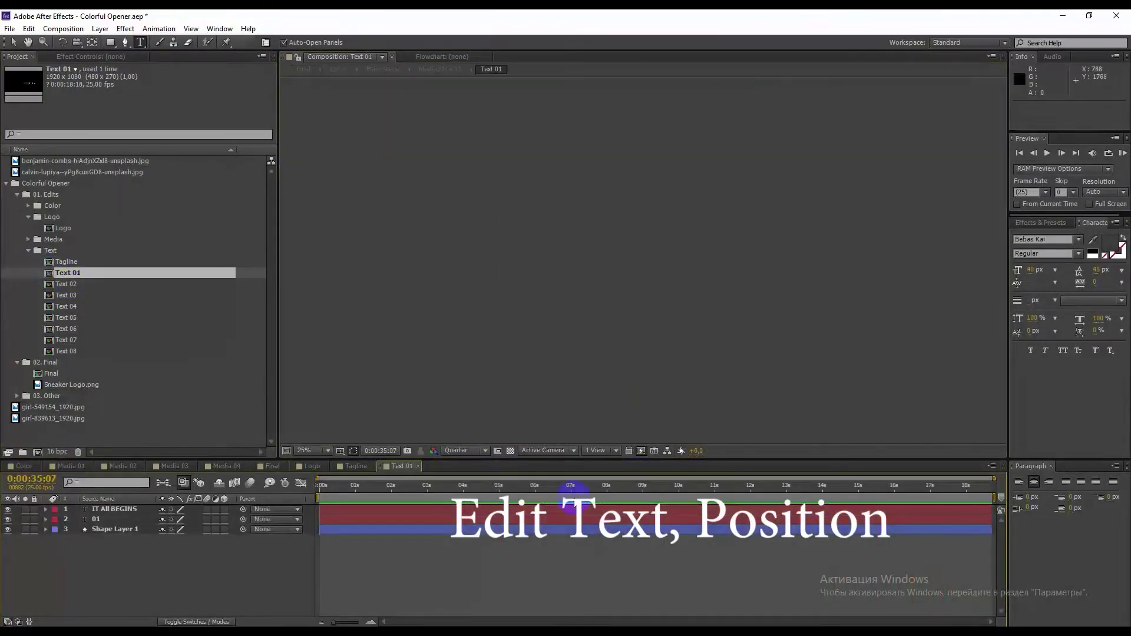
drag(570, 487, 476, 486)
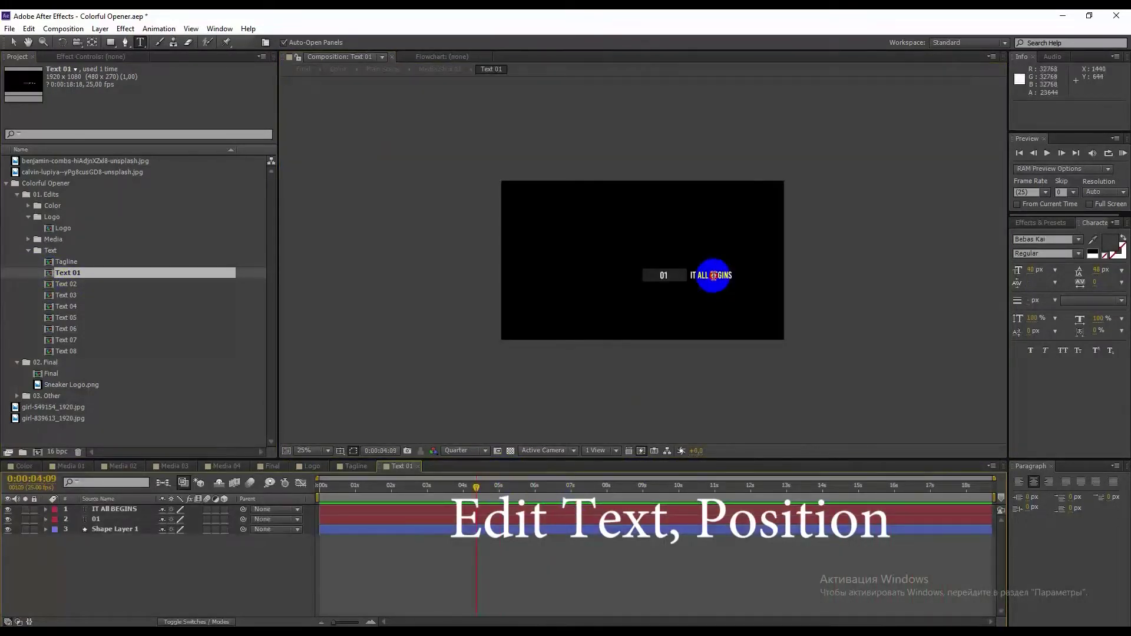
double_click(713, 275)
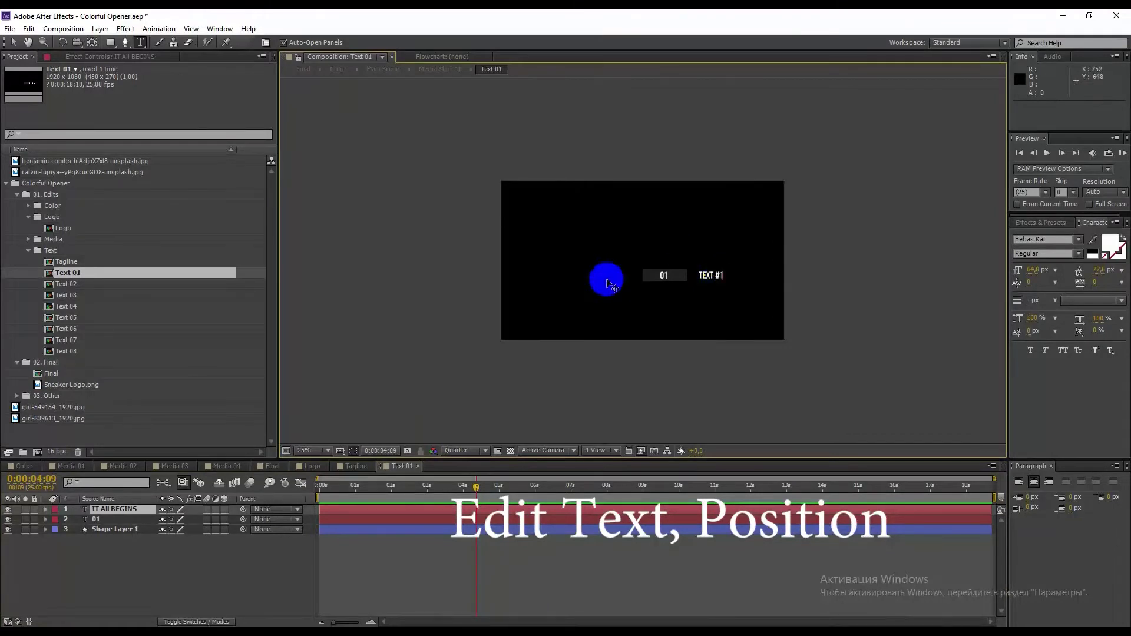
click(97, 520)
text(TEXT #2)
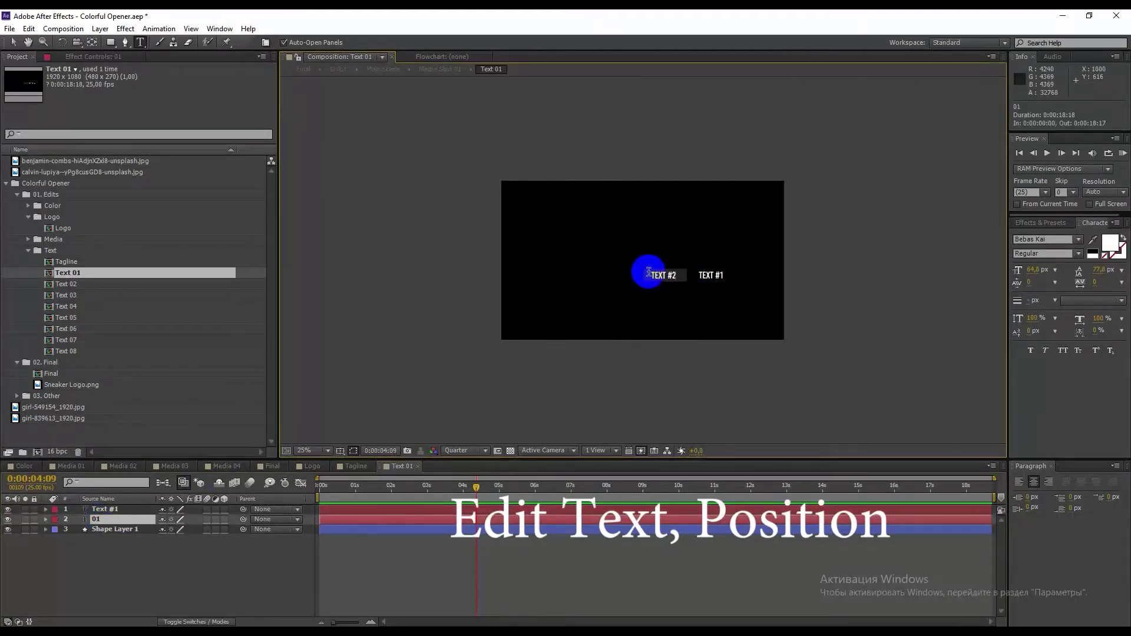
click(272, 466)
mouse_move(374, 487)
mouse_down()
mouse_move(393, 488)
mouse_move(363, 486)
mouse_up()
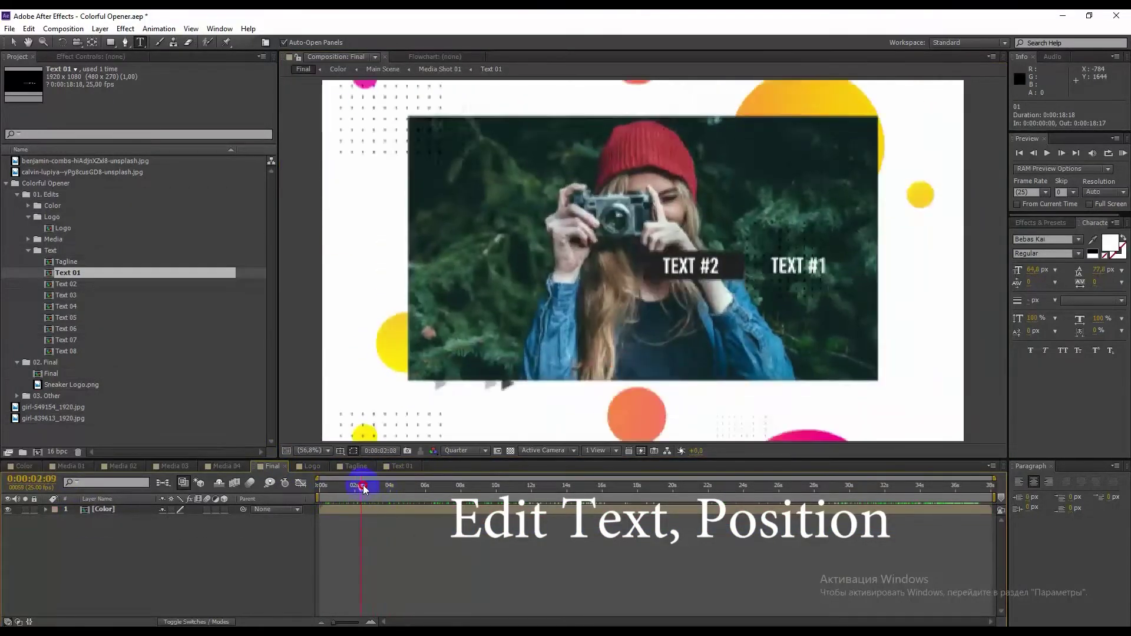
click(401, 466)
click(730, 299)
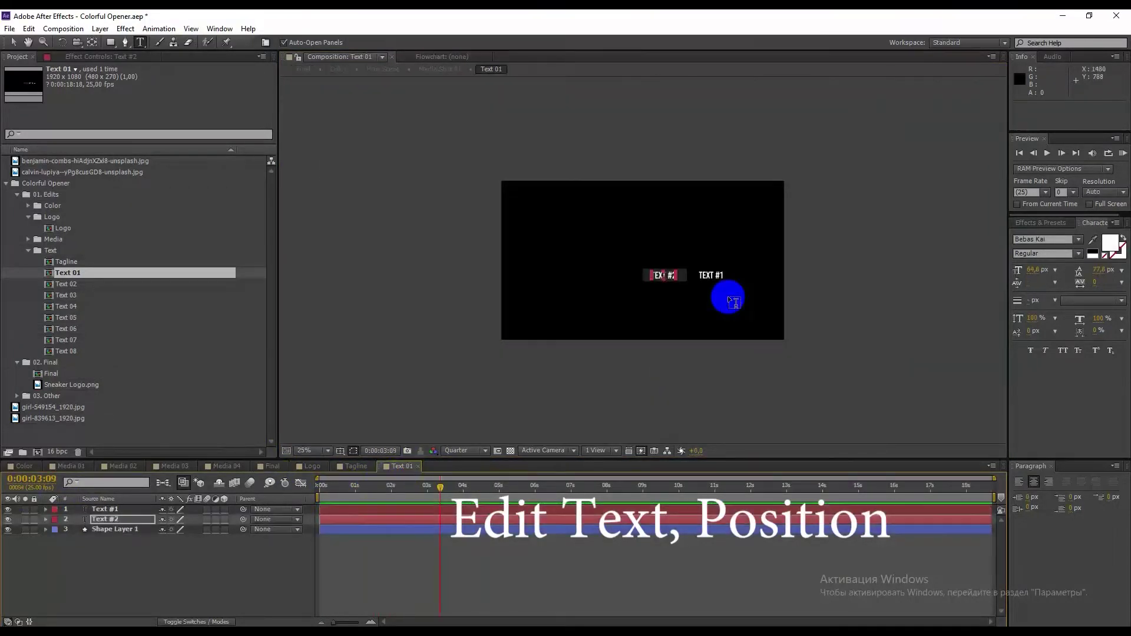
click(158, 566)
Stretch Shape Layer 1's dark bar to 208% scale and preview both captions in Final
click(685, 271)
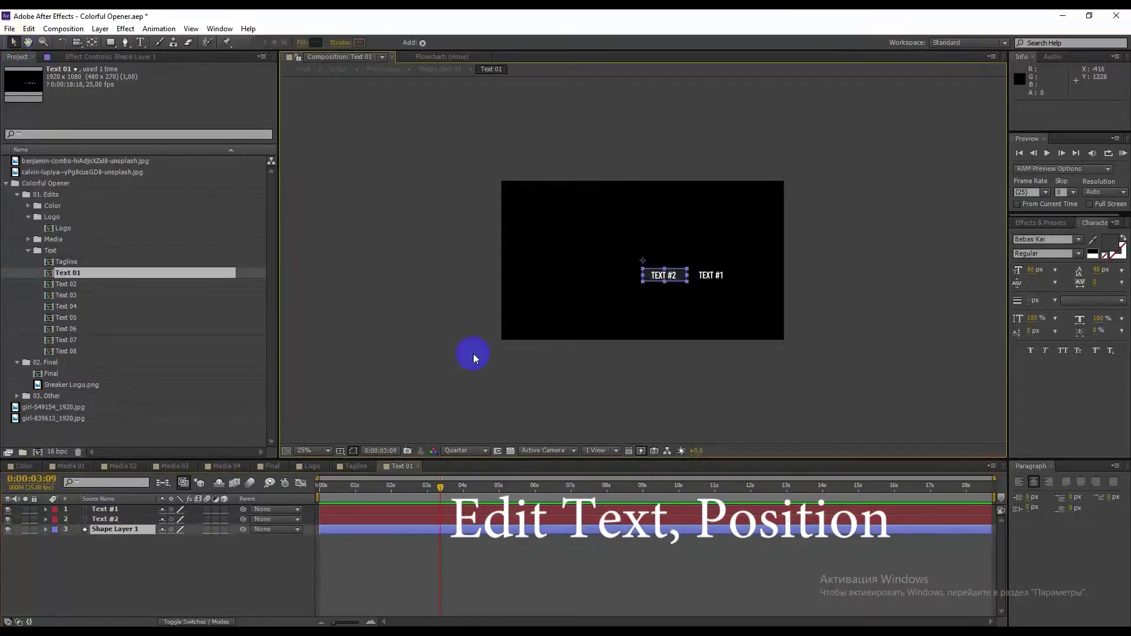
click(46, 530)
click(57, 549)
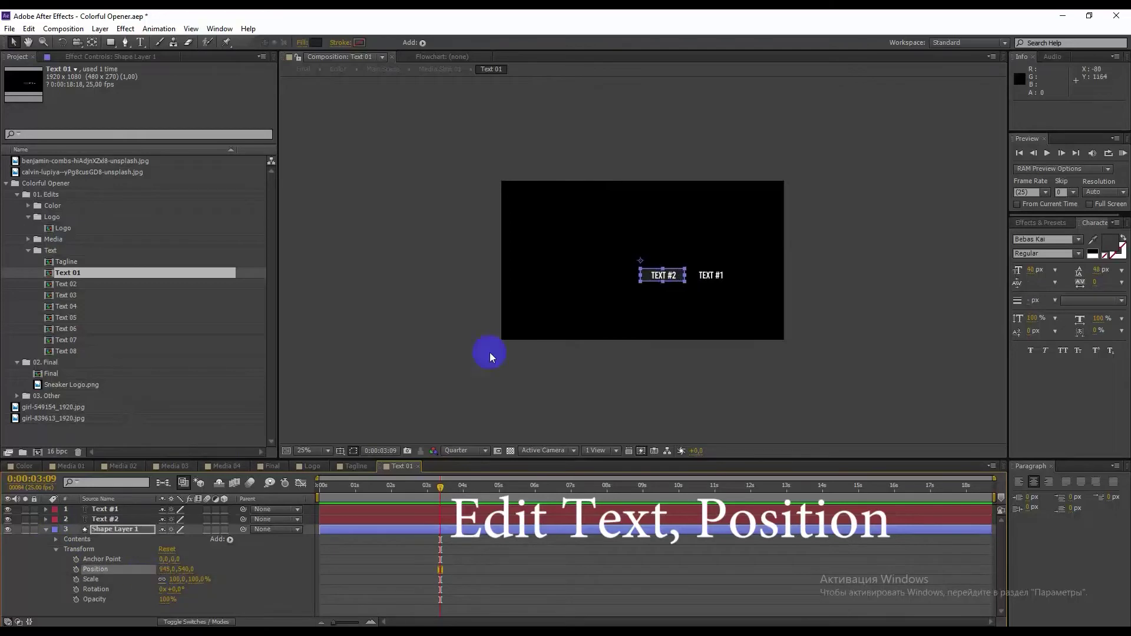
drag(685, 275, 734, 280)
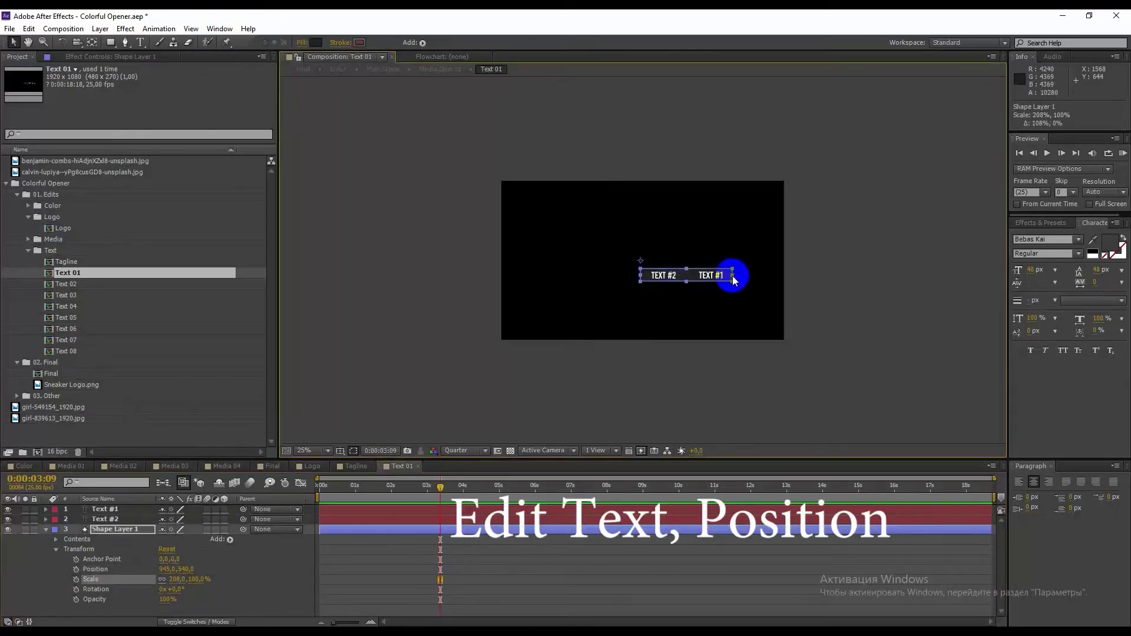
click(268, 466)
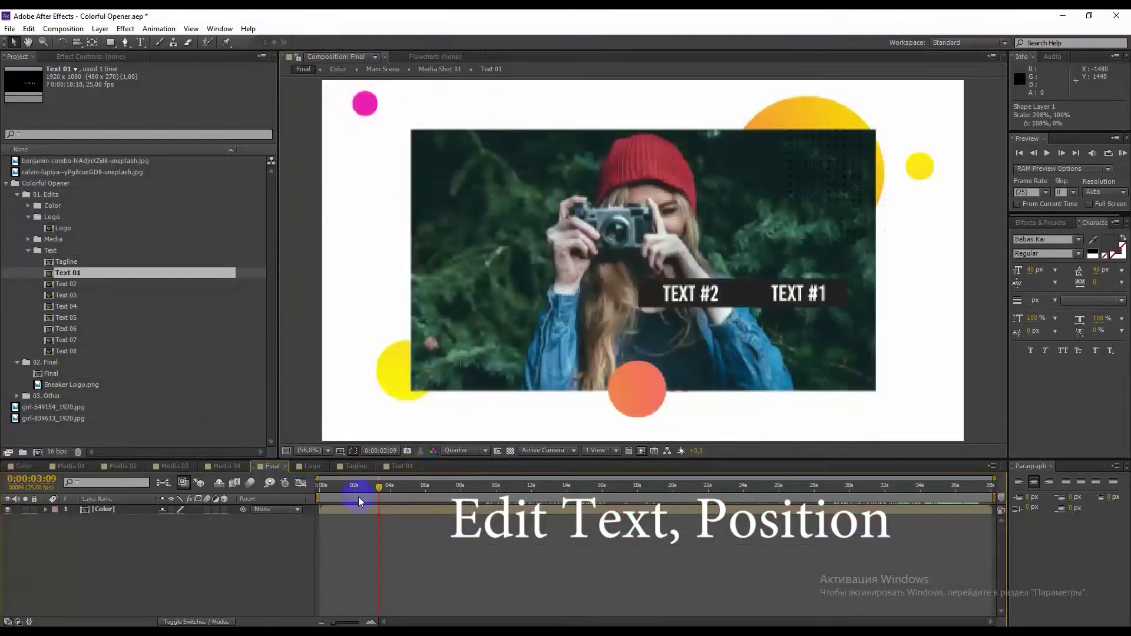
drag(358, 497, 376, 487)
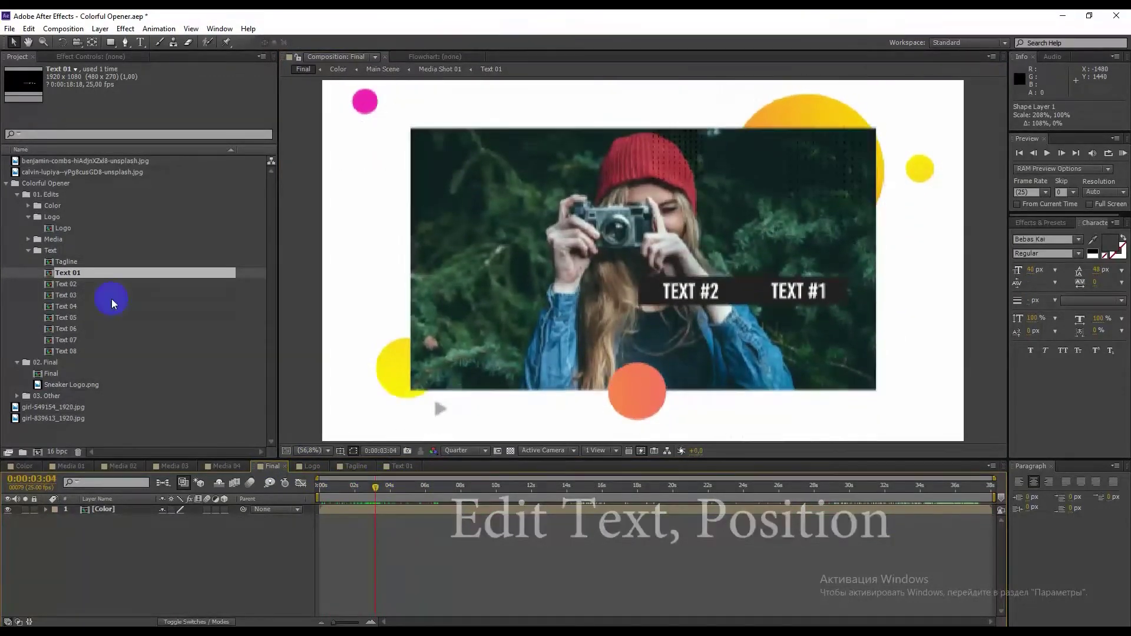
click(29, 250)
Open the Color composition's effect settings and keep the background colour black
click(29, 206)
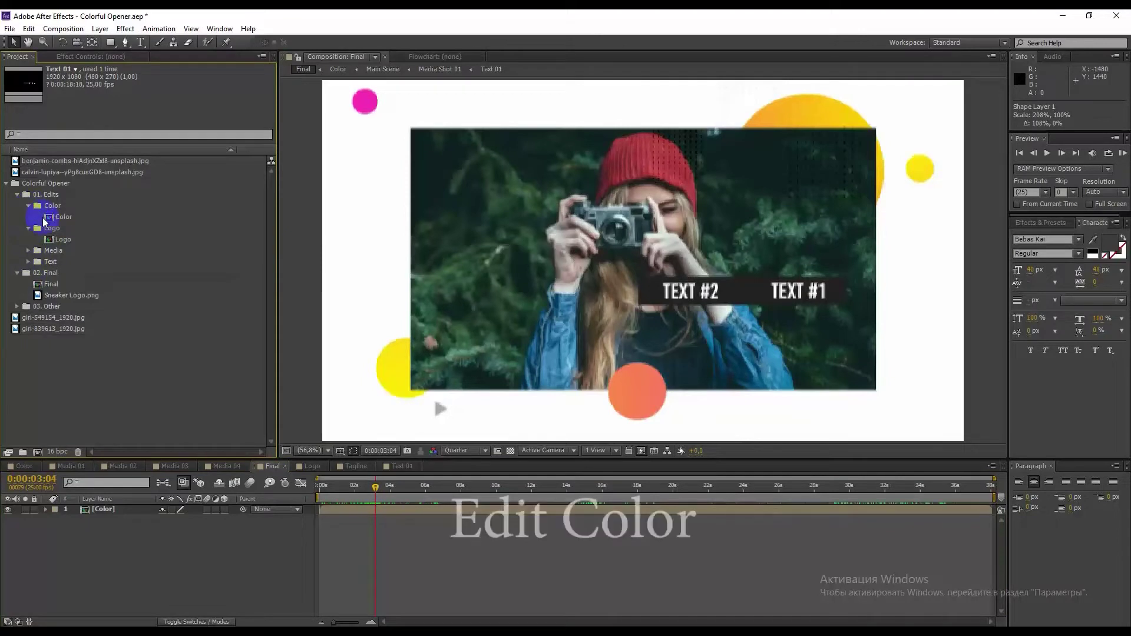
double_click(62, 216)
click(100, 510)
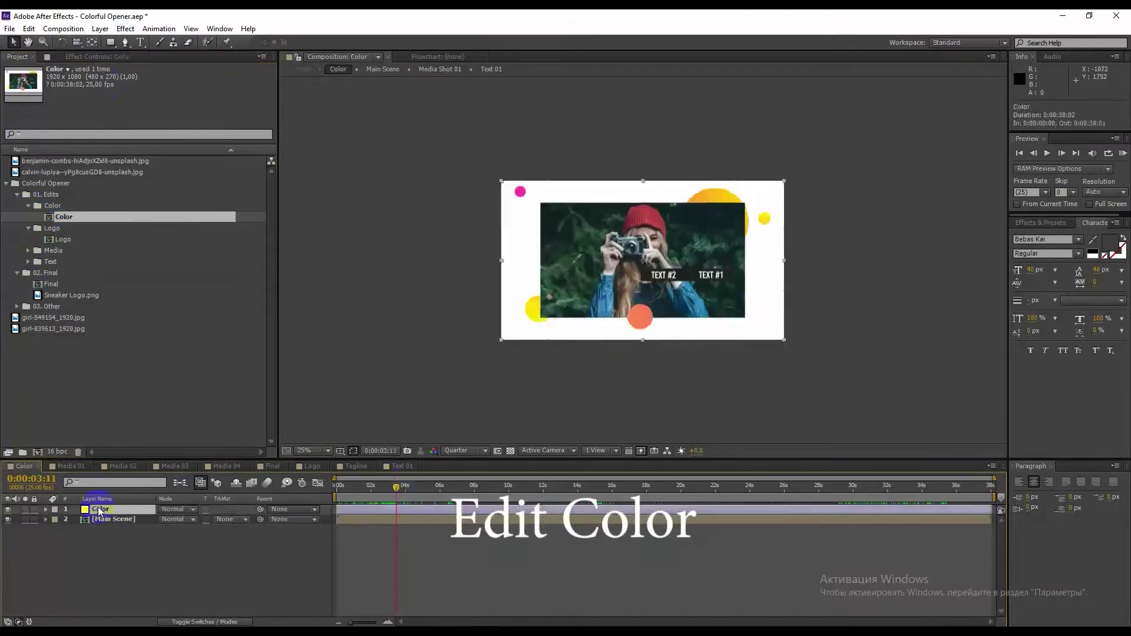
click(106, 59)
click(152, 90)
mouse_move(152, 55)
mouse_down()
mouse_move(81, 142)
mouse_move(110, 184)
mouse_up()
click(270, 37)
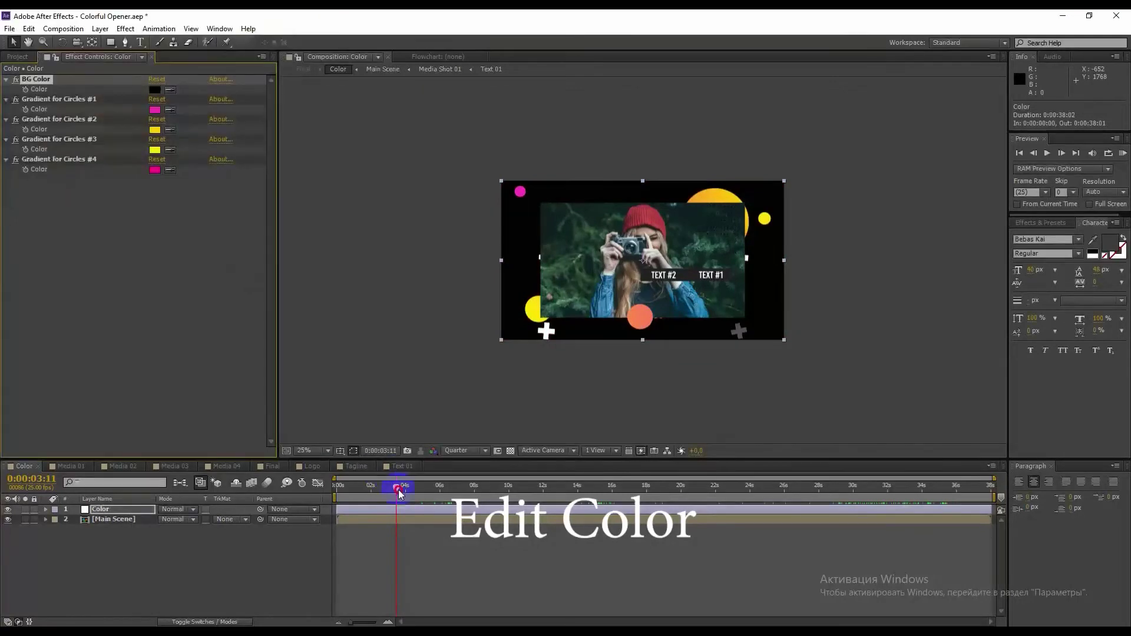
drag(396, 487, 517, 494)
drag(390, 492, 463, 486)
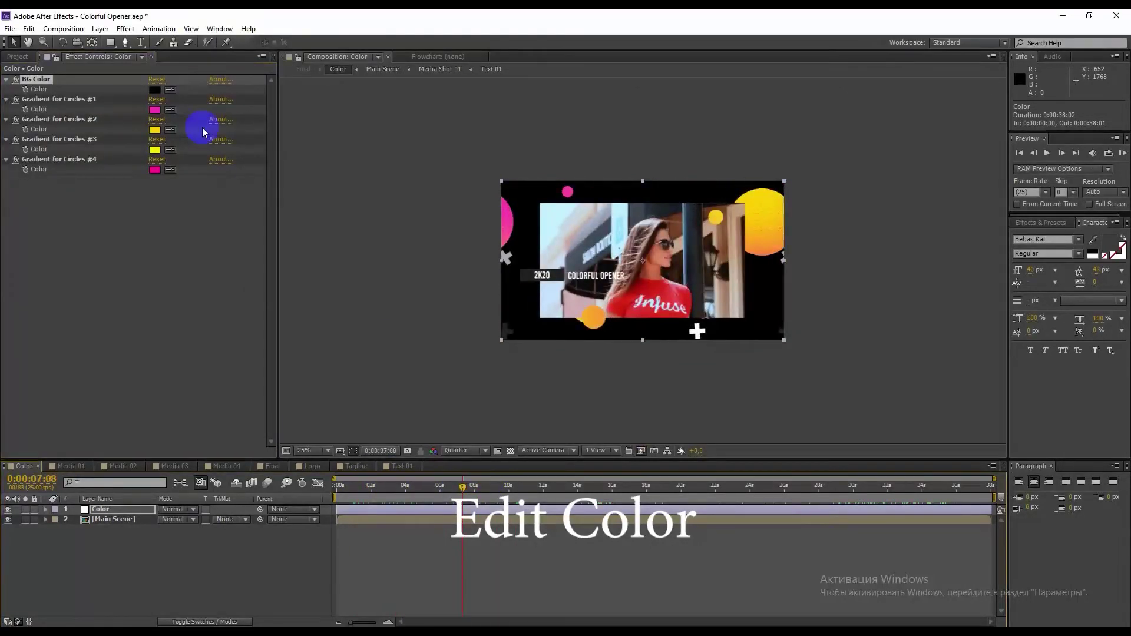
Recolour the first circles cyan and the second circles green
click(154, 110)
drag(176, 53, 176, 113)
click(271, 37)
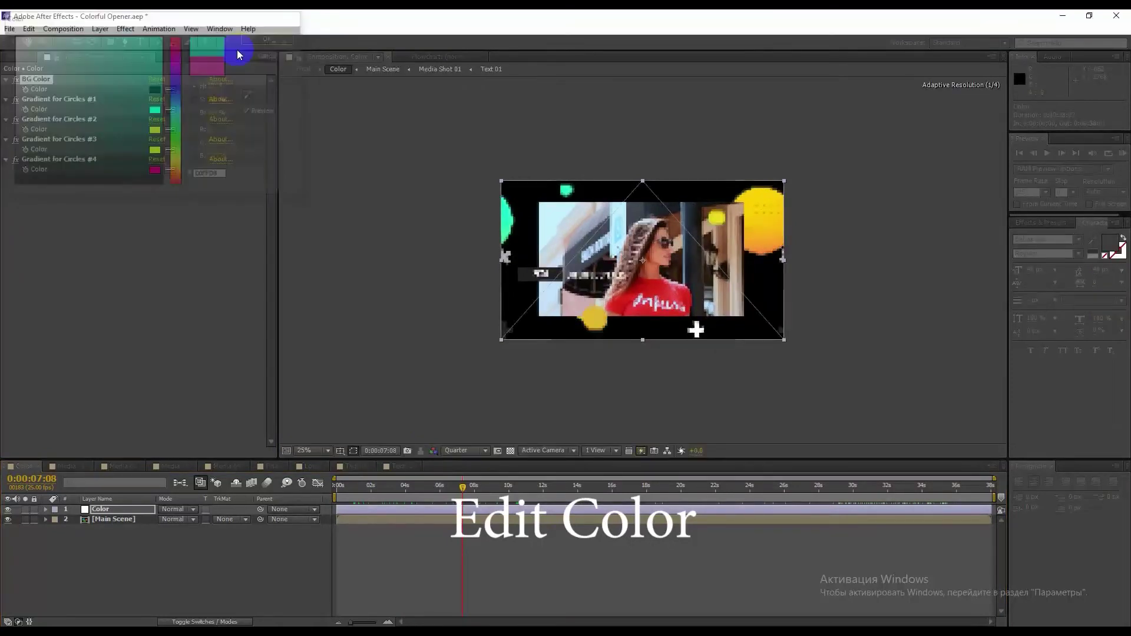
click(154, 136)
click(159, 100)
click(216, 63)
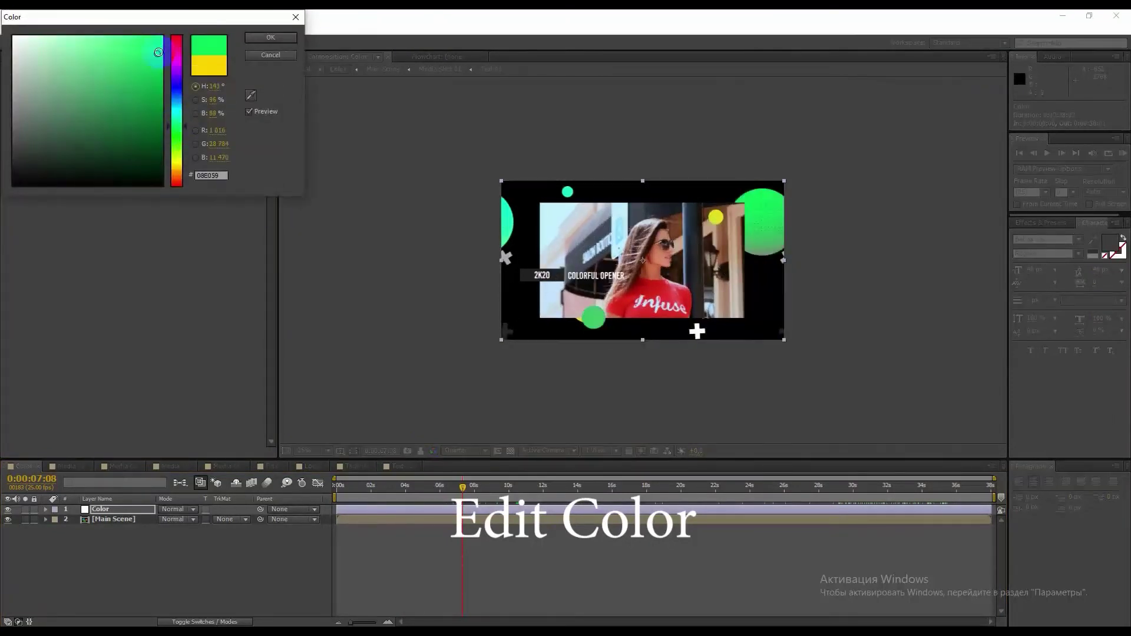
Recolour the third circles cyan and the fourth circles blue, then preview later frames
click(270, 37)
click(154, 147)
click(180, 109)
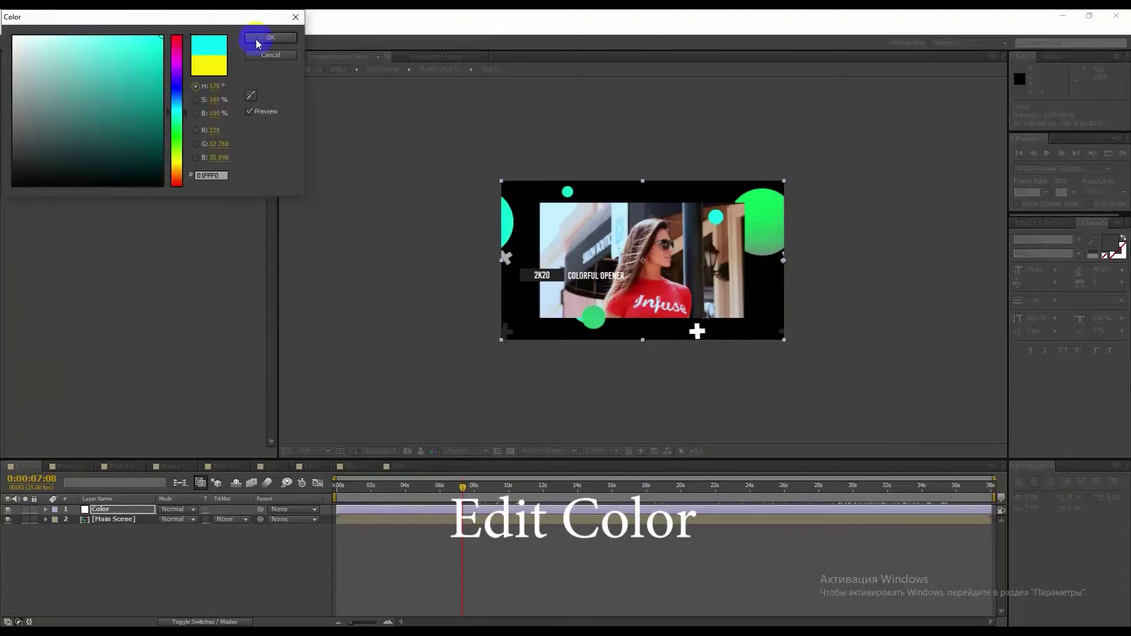
click(254, 37)
click(155, 170)
click(180, 106)
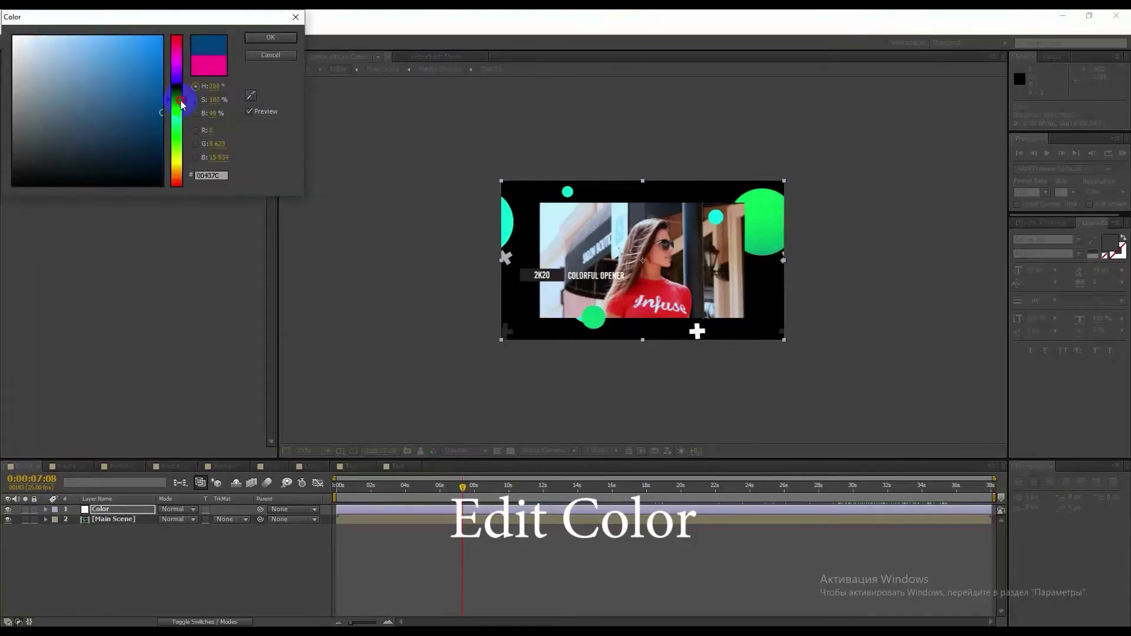
click(253, 37)
drag(366, 488, 977, 507)
Set the YOU SLOGAN HERE text fill to white in the Tagline composition
click(323, 469)
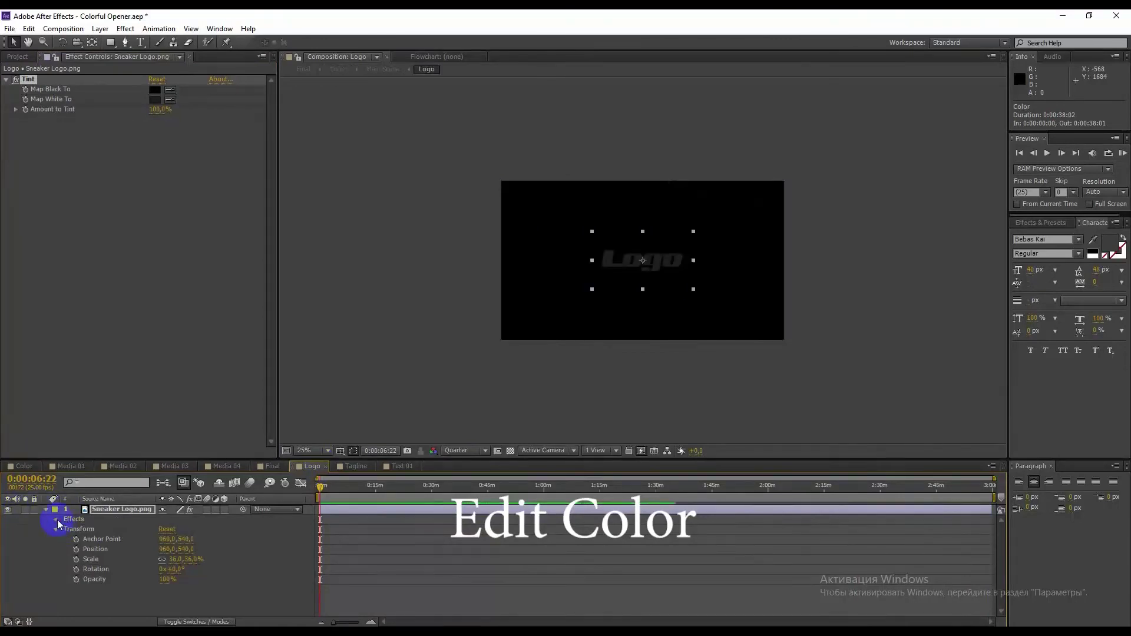
click(57, 519)
click(32, 468)
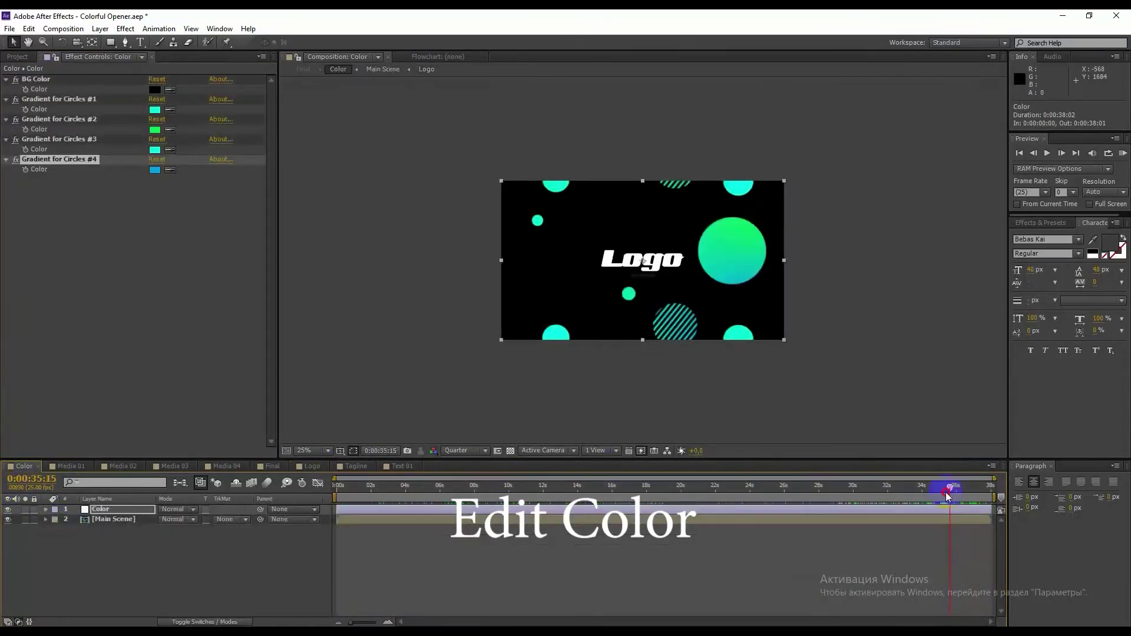
double_click(642, 274)
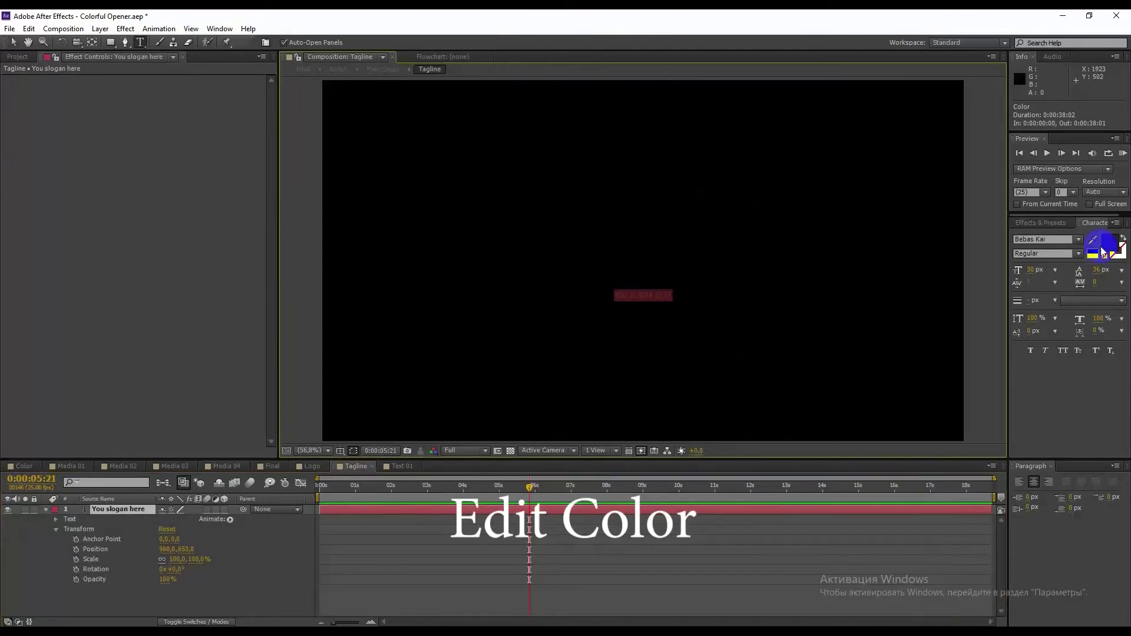
click(1103, 252)
click(22, 42)
click(271, 39)
click(200, 394)
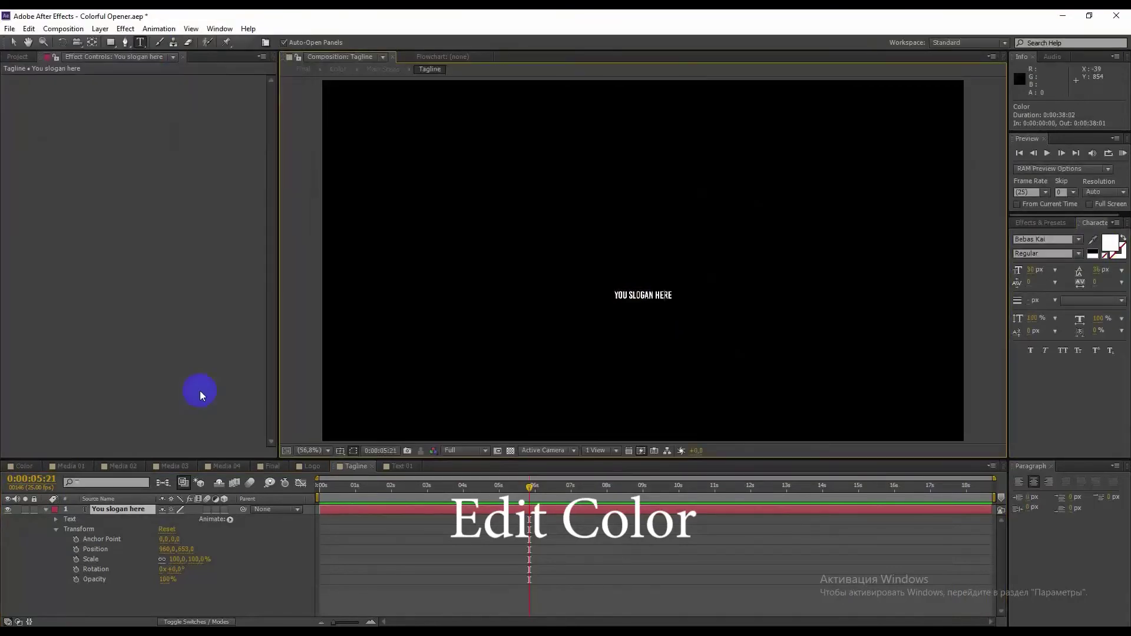
Preview the Final composition's ending and photo scene with the new colours
click(272, 466)
mouse_move(961, 498)
mouse_down()
mouse_move(878, 493)
mouse_move(970, 488)
mouse_up()
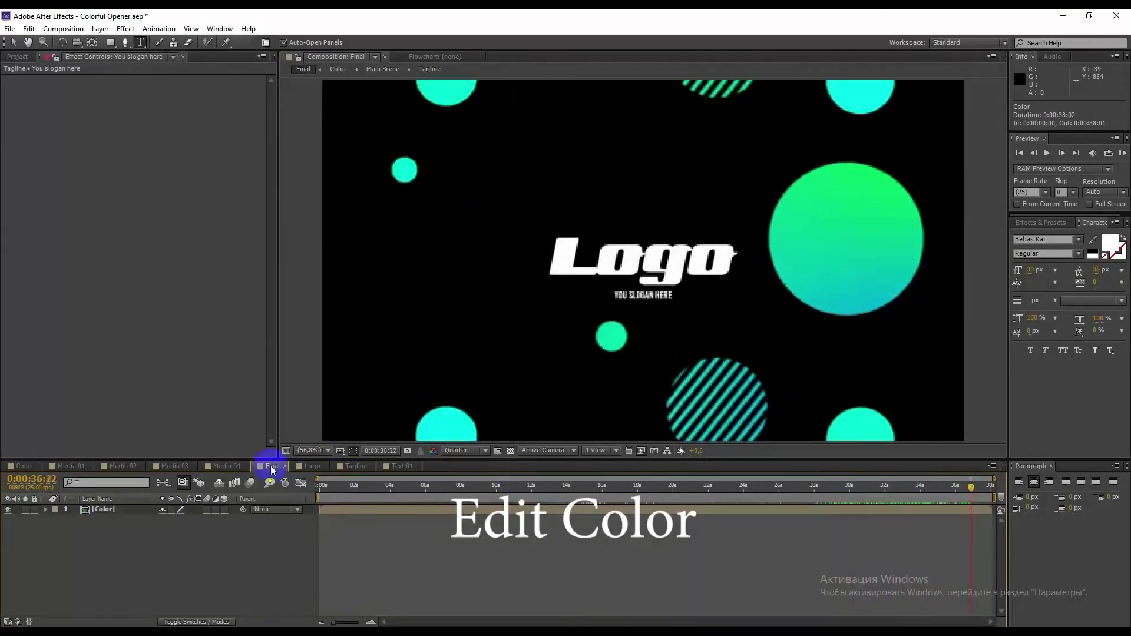
drag(361, 493, 373, 487)
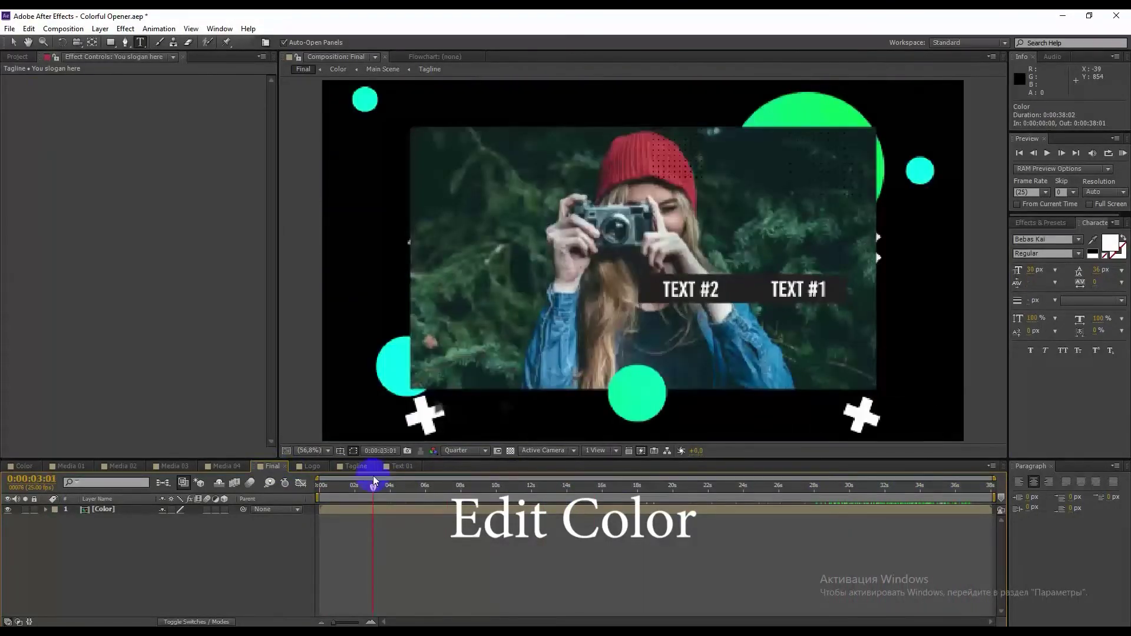
Add the Color composition to the Render Queue with H.264 as the output format
click(9, 29)
mouse_move(53, 207)
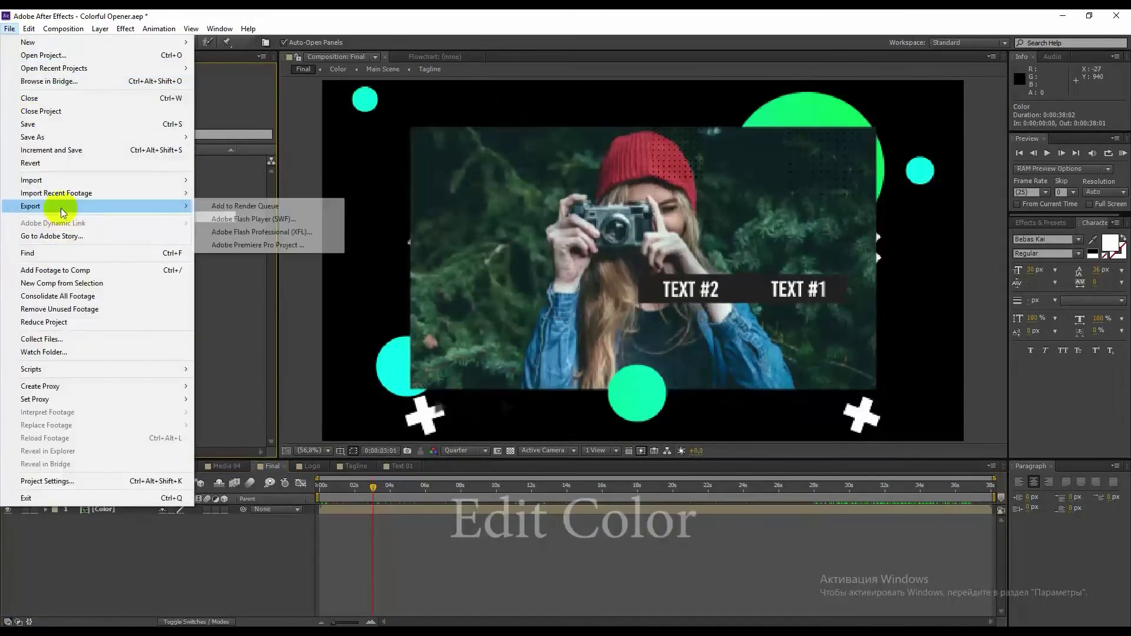
click(219, 206)
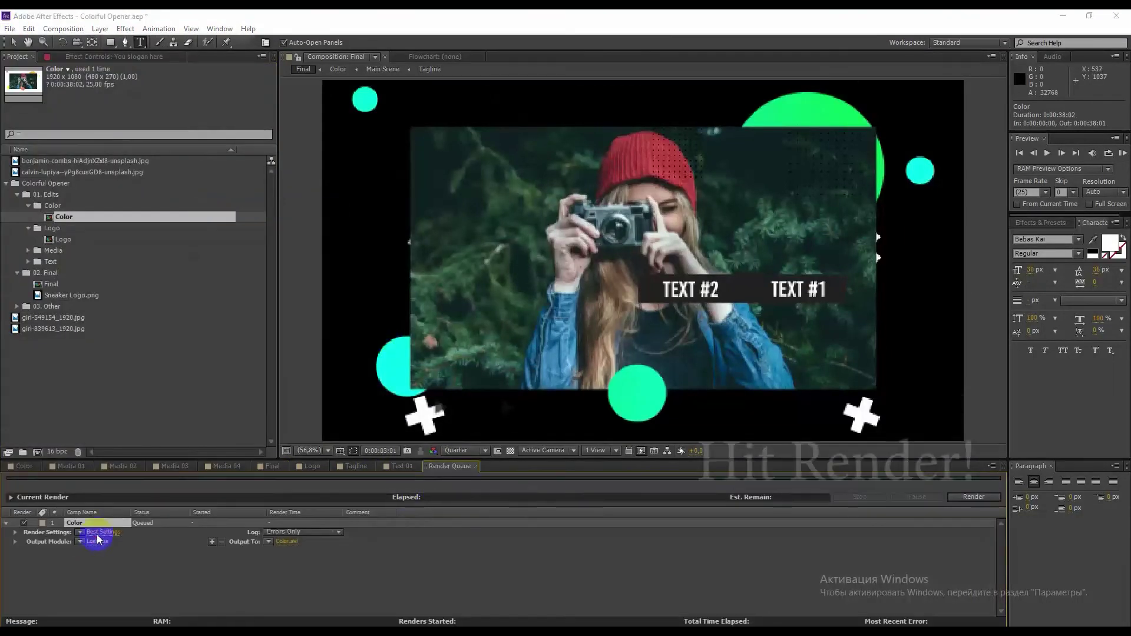
click(93, 541)
click(151, 69)
click(126, 265)
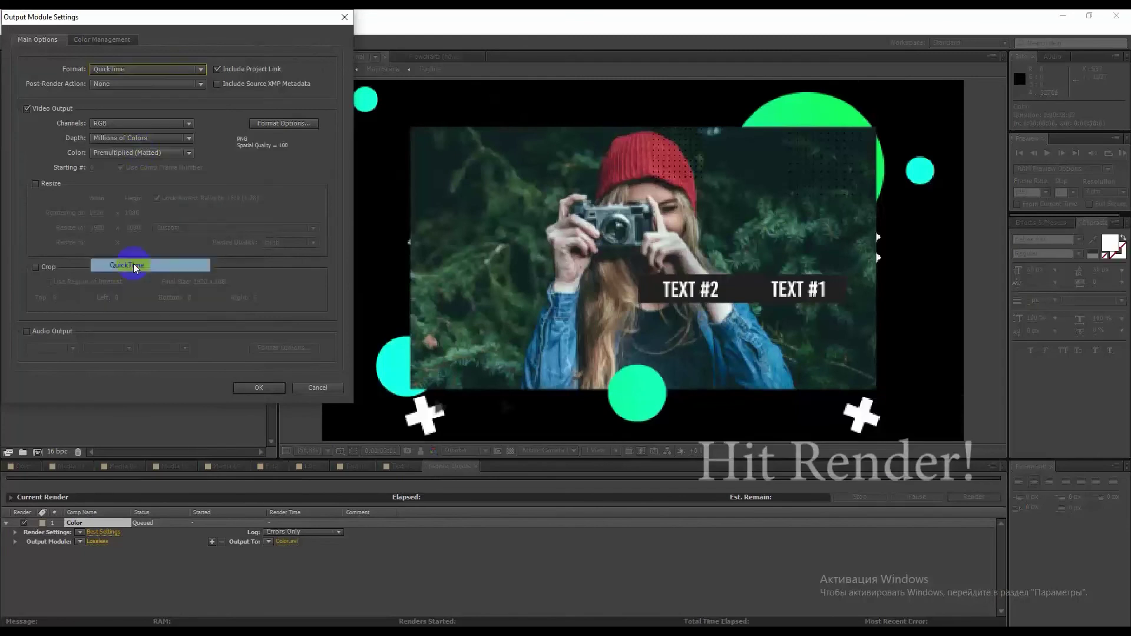
click(137, 71)
click(118, 148)
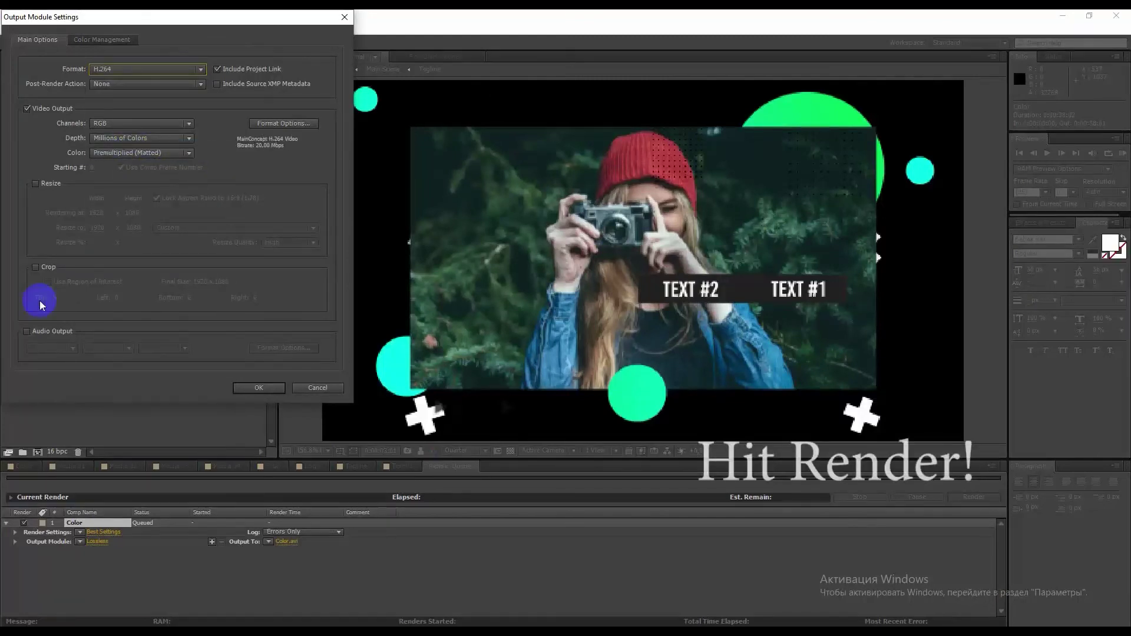
click(242, 391)
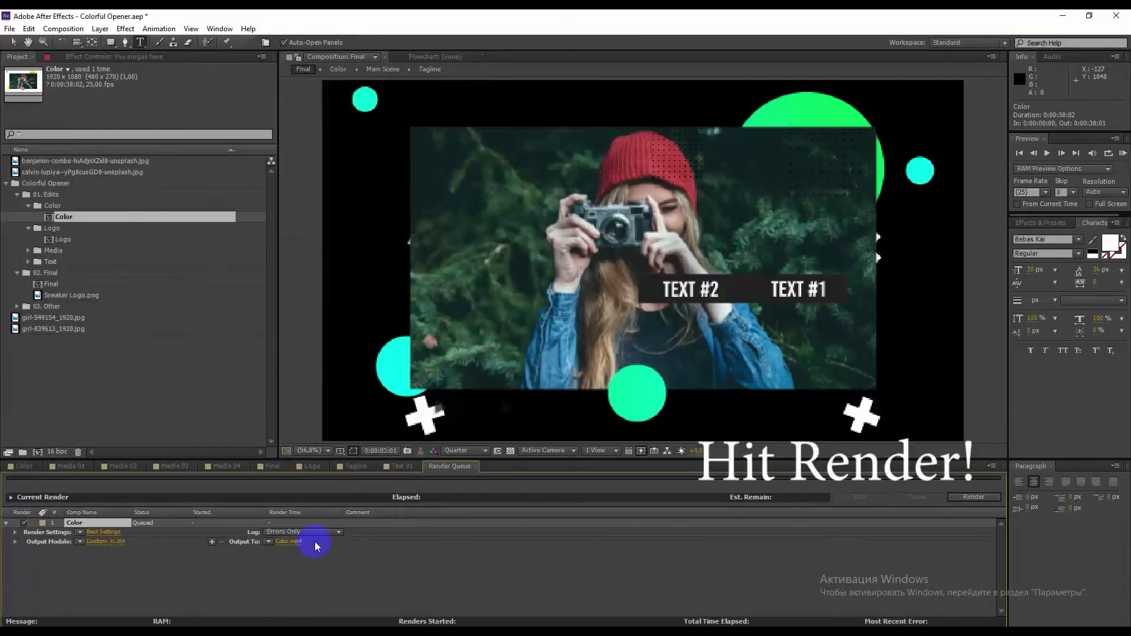